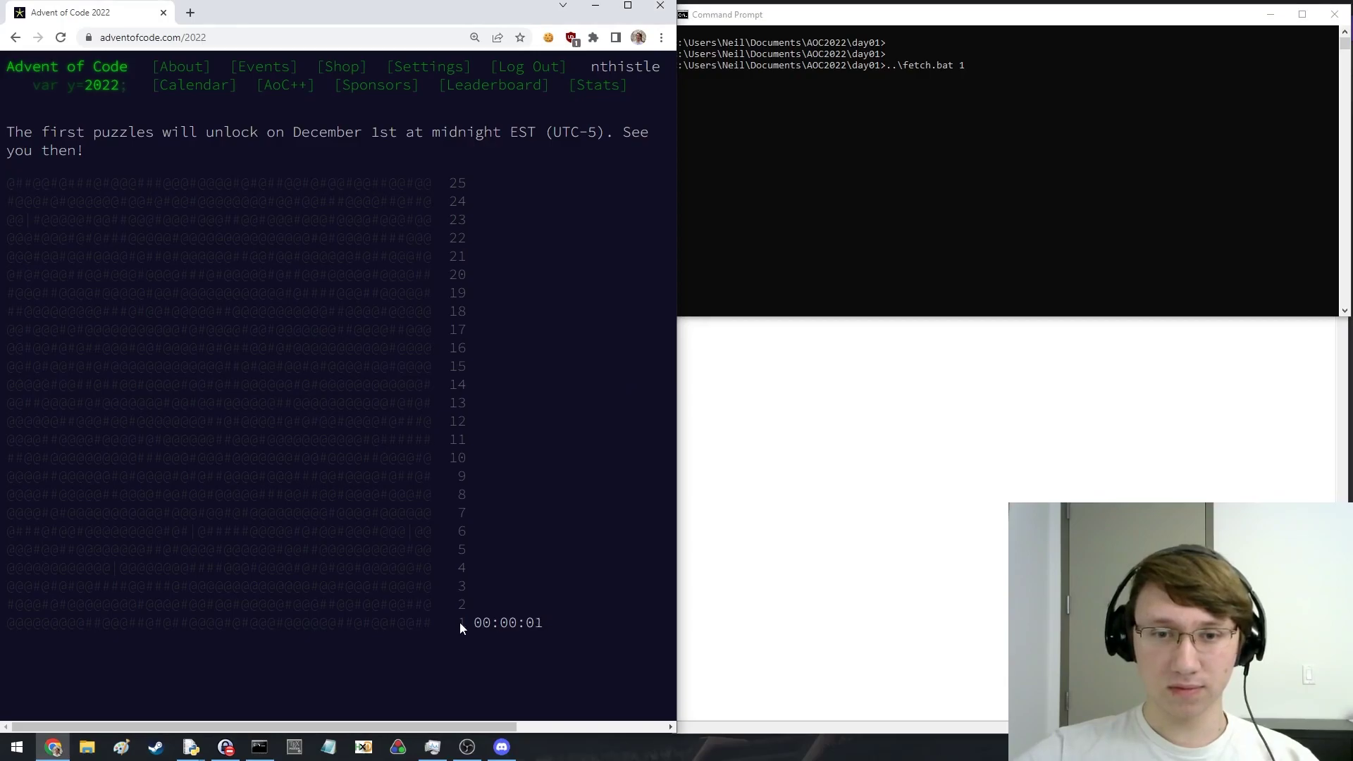
# Run fetch.bat 1 in Command Prompt to download the Day 1 puzzle input
pyautogui.hotkey('alt', 'Tab')
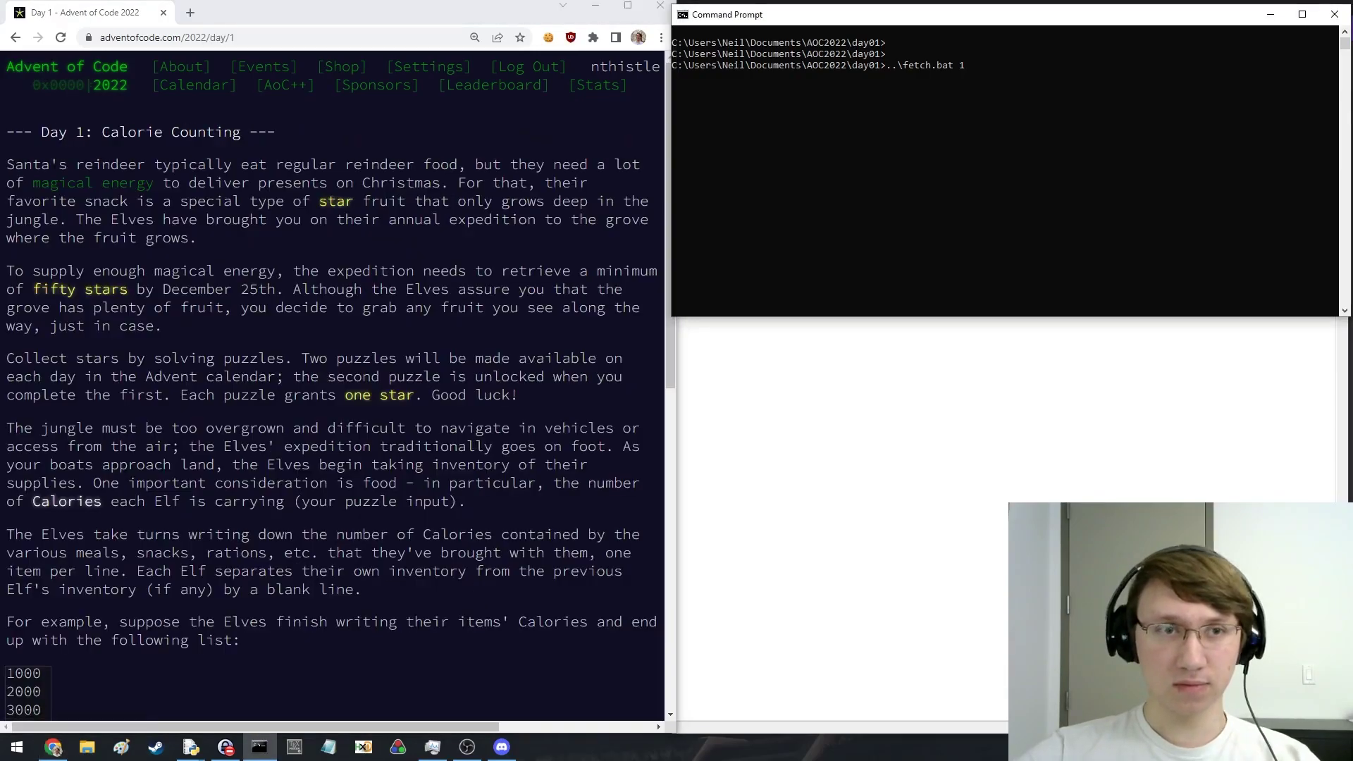
pyautogui.press('Return')
pyautogui.scroll(-3, 439, 525)
pyautogui.scroll(-3, 438, 525)
pyautogui.scroll(-3, 431, 487)
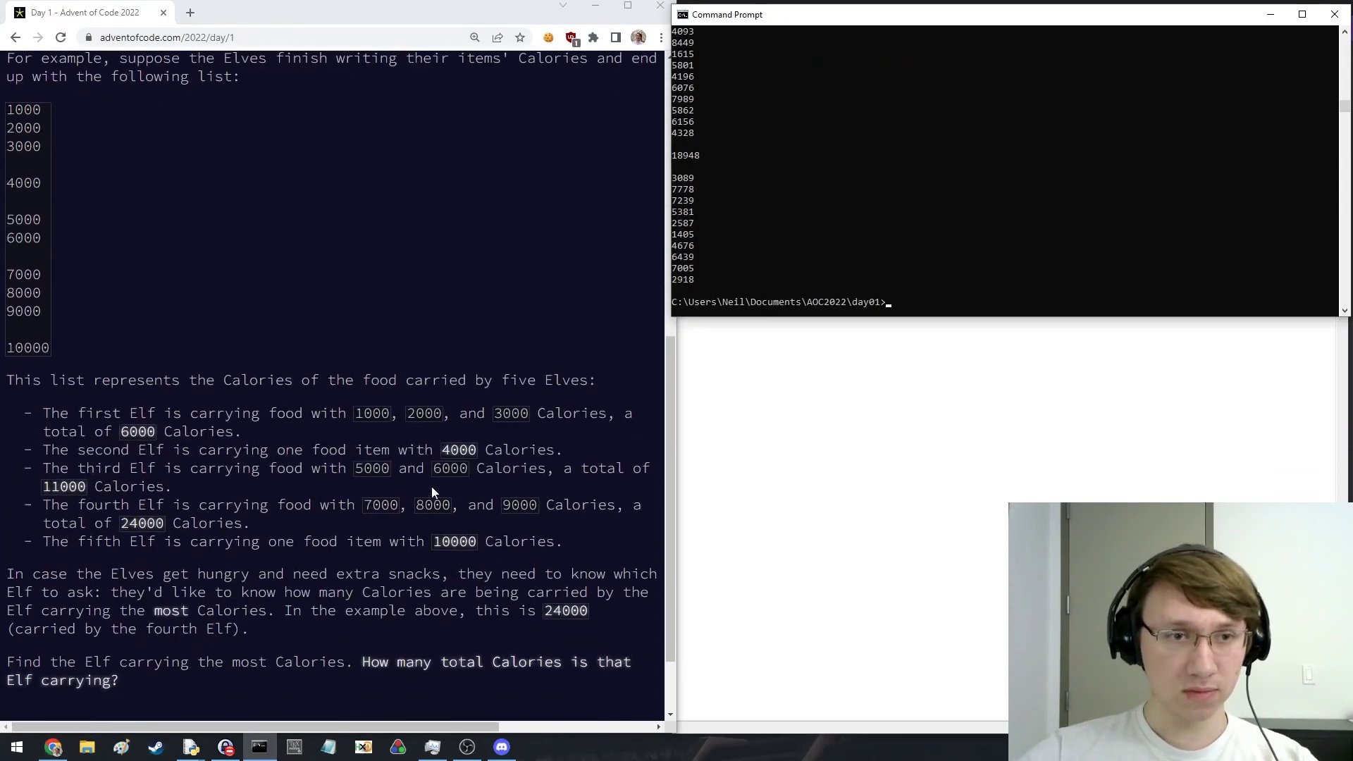
pyautogui.scroll(-1, 333, 386)
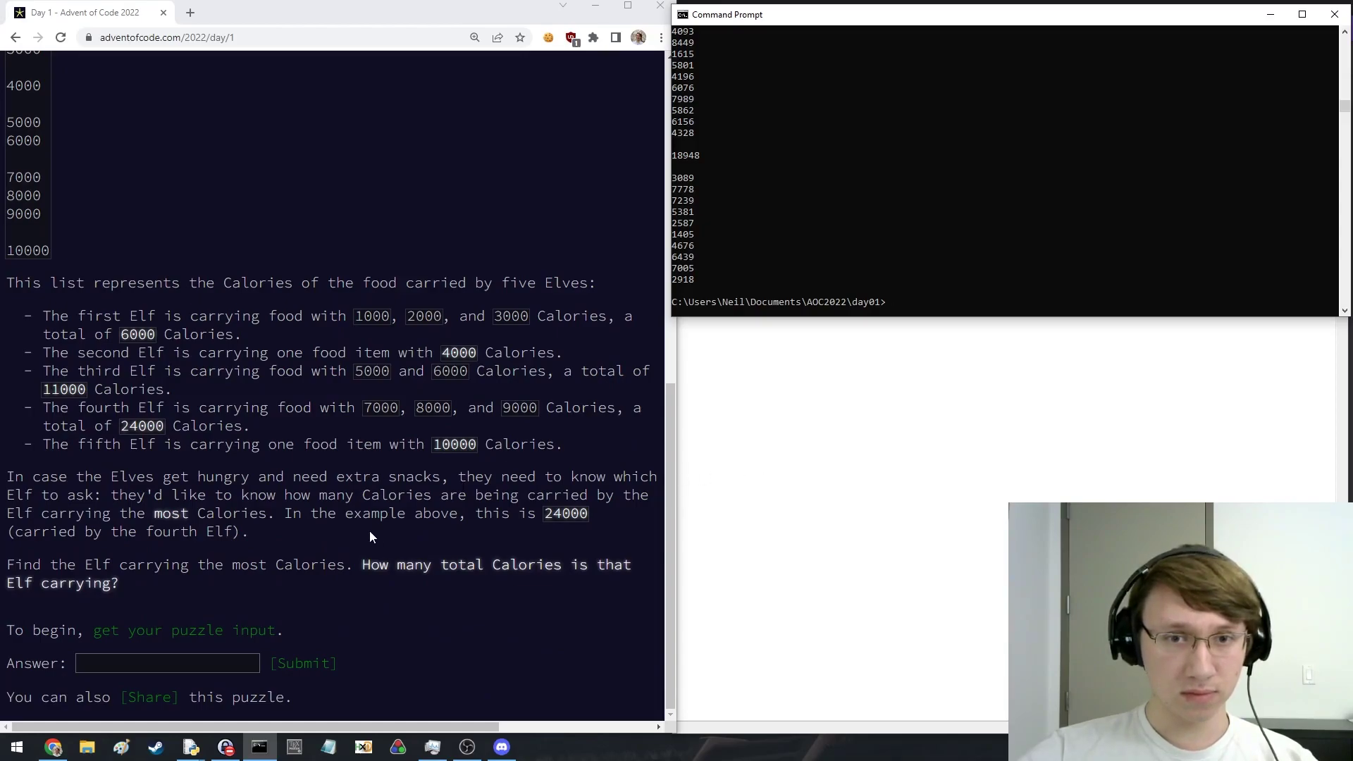
# Edit the day01 script to split elves on blank lines and nest the comprehension per line
pyautogui.click(833, 497)
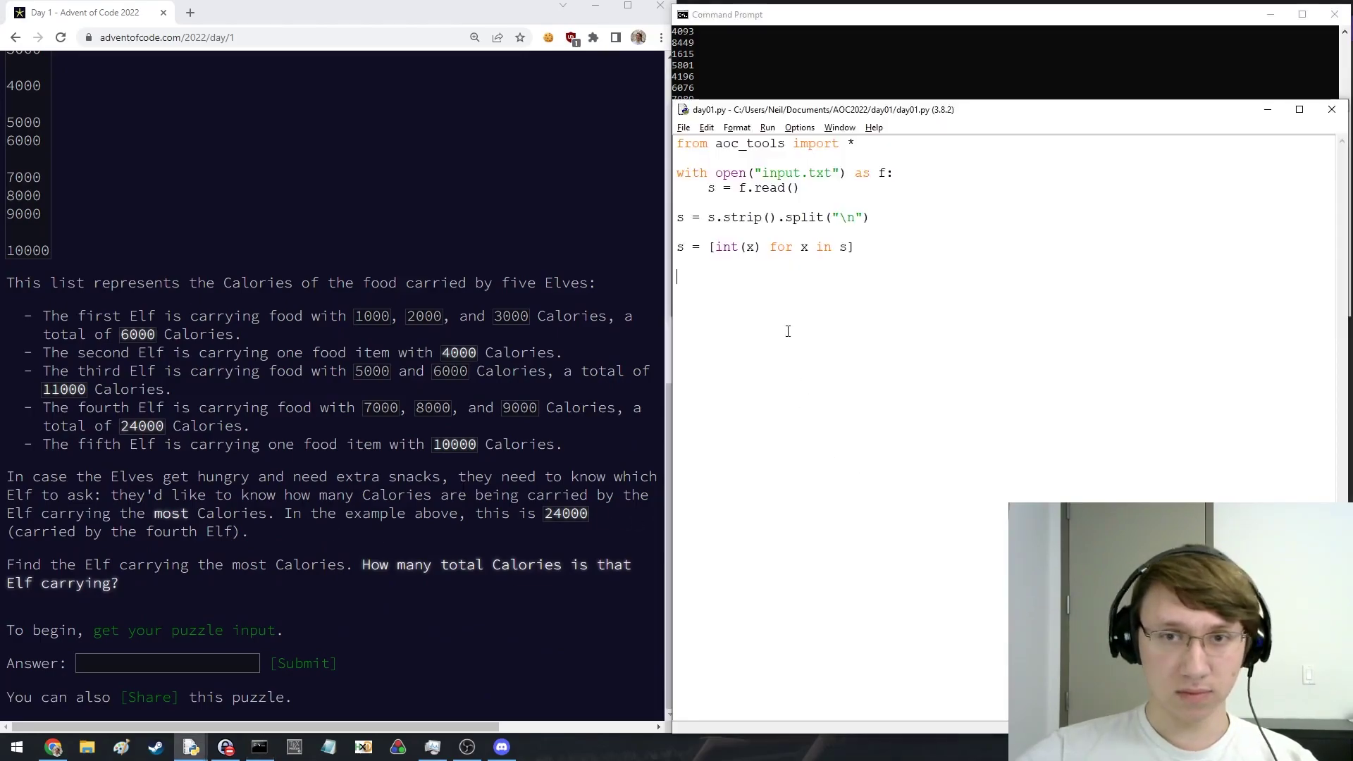
pyautogui.press('Up')
pyautogui.press('Up')
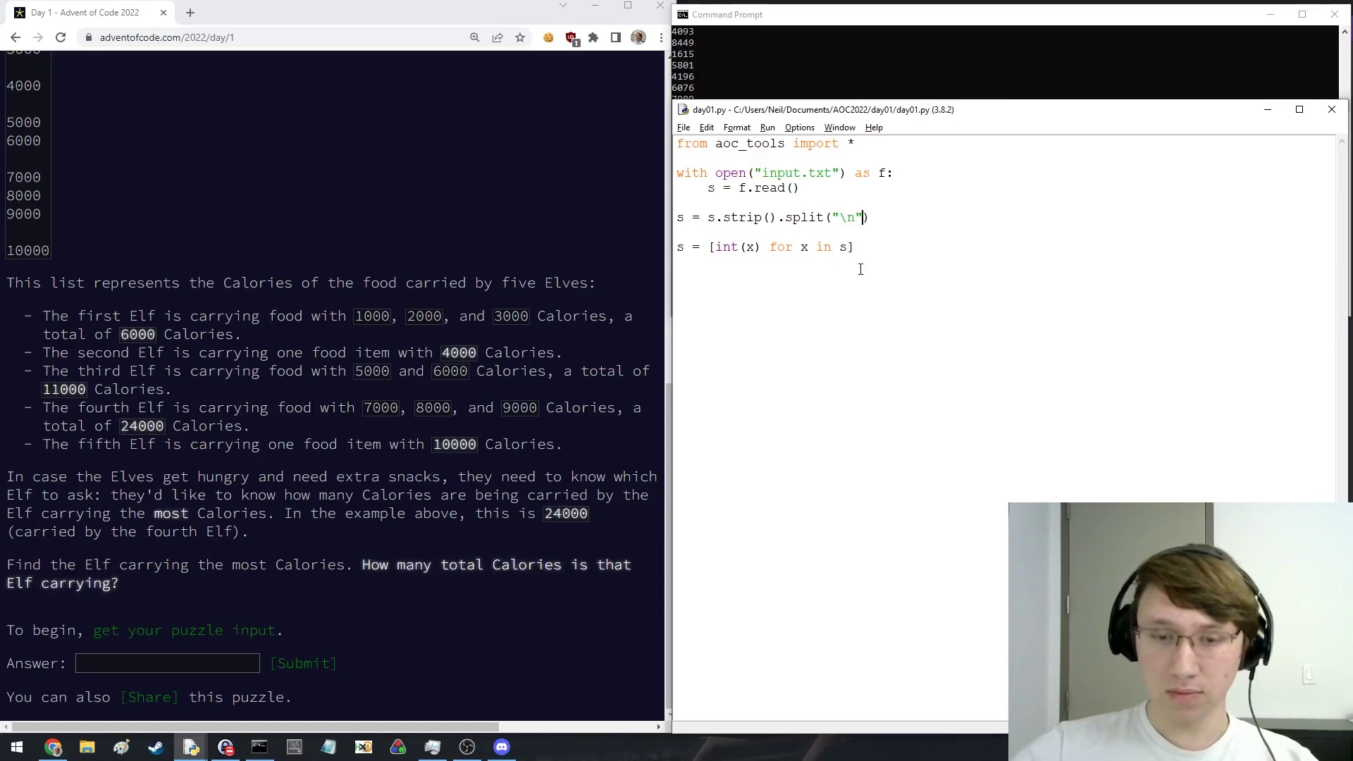
pyautogui.press('Down')
pyautogui.press('Down')
pyautogui.hotkey('shift', 'Home')
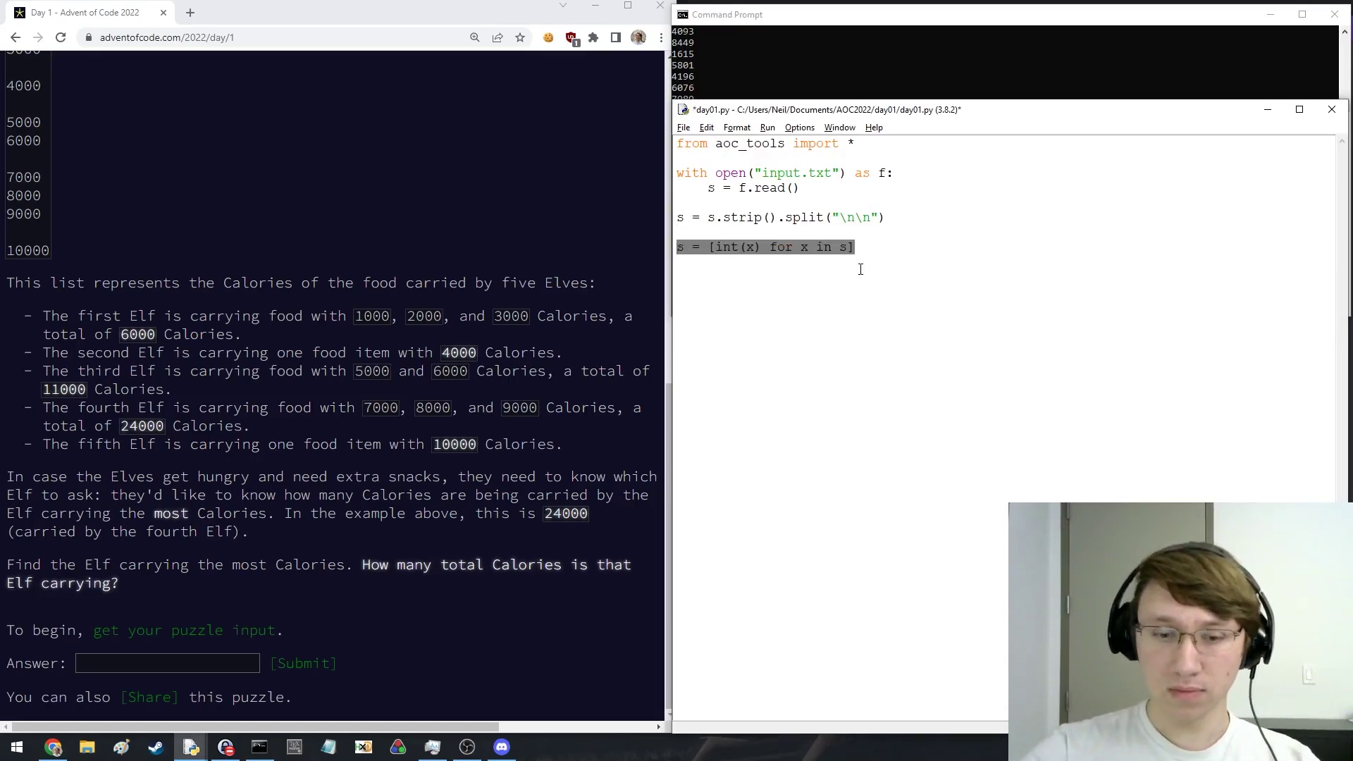
pyautogui.write('s = [')
pyautogui.write('iint')
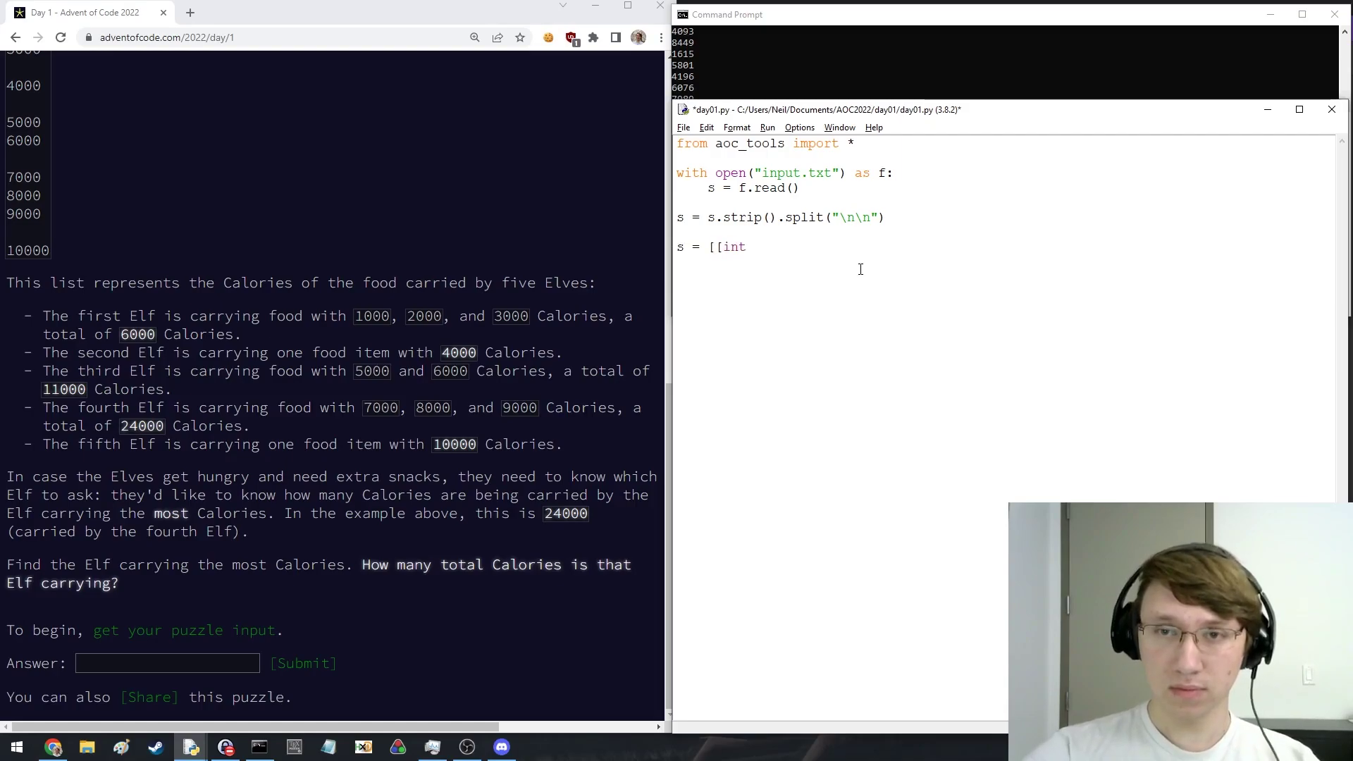
pyautogui.write('(x) for x in y] fo')
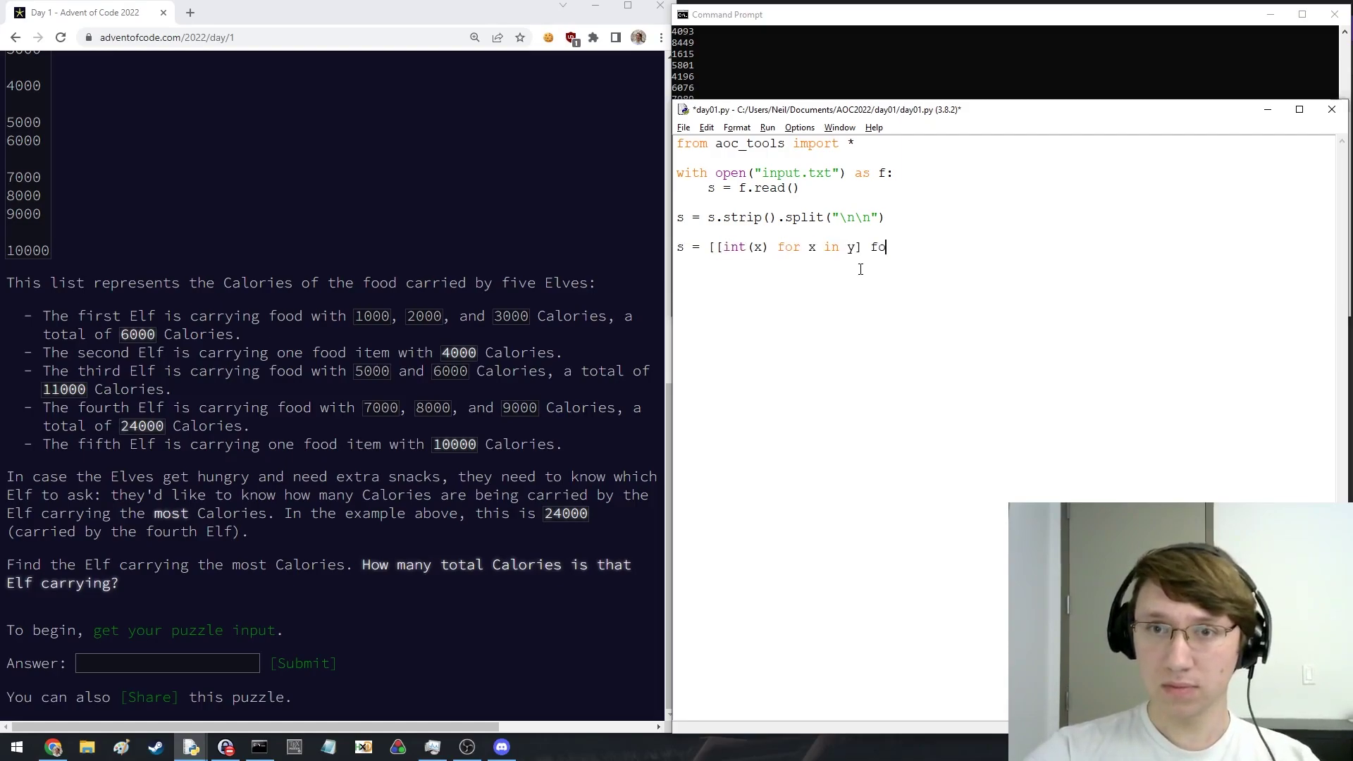
pyautogui.write('r y in s]')
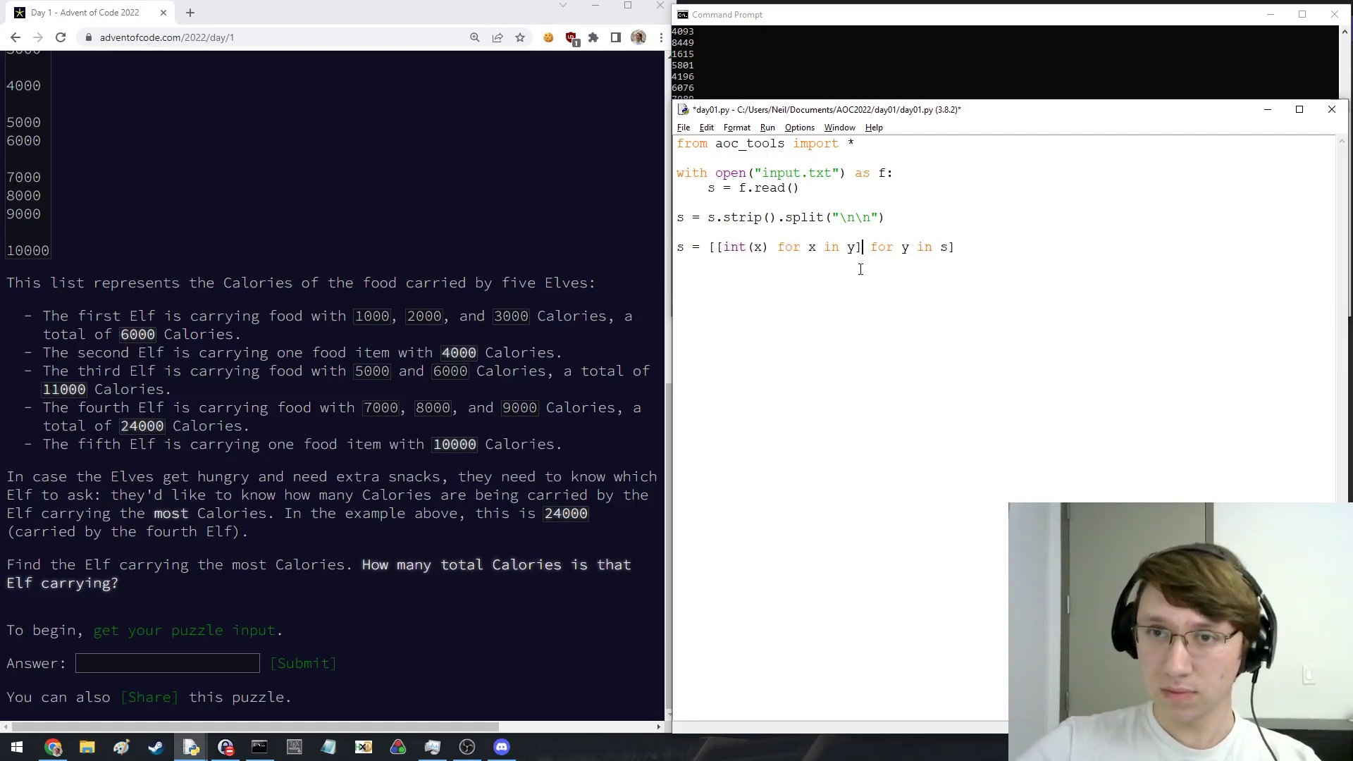
pyautogui.press('Left')
pyautogui.write('.split("\\n")')
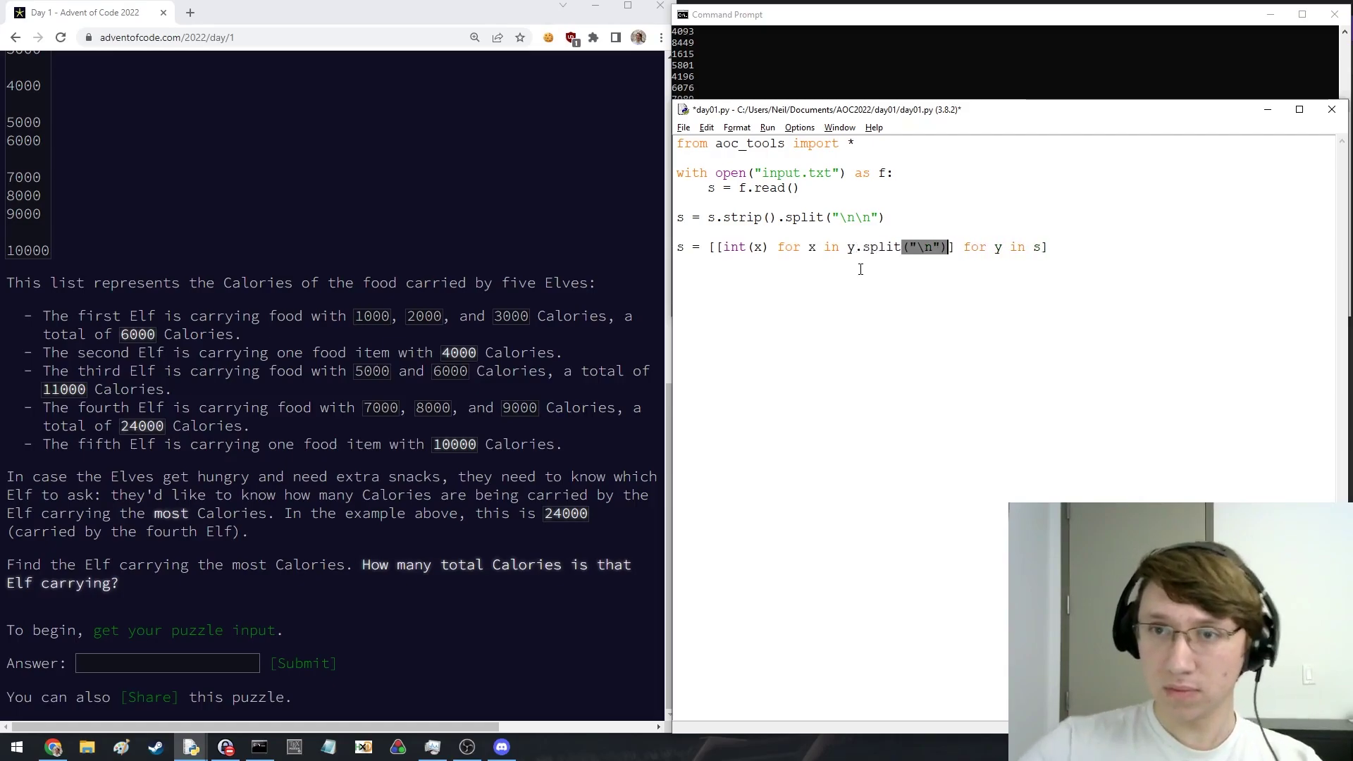
pyautogui.press('End')
pyautogui.press('Return')
pyautogui.press('Return')
pyautogui.write('print(max(')
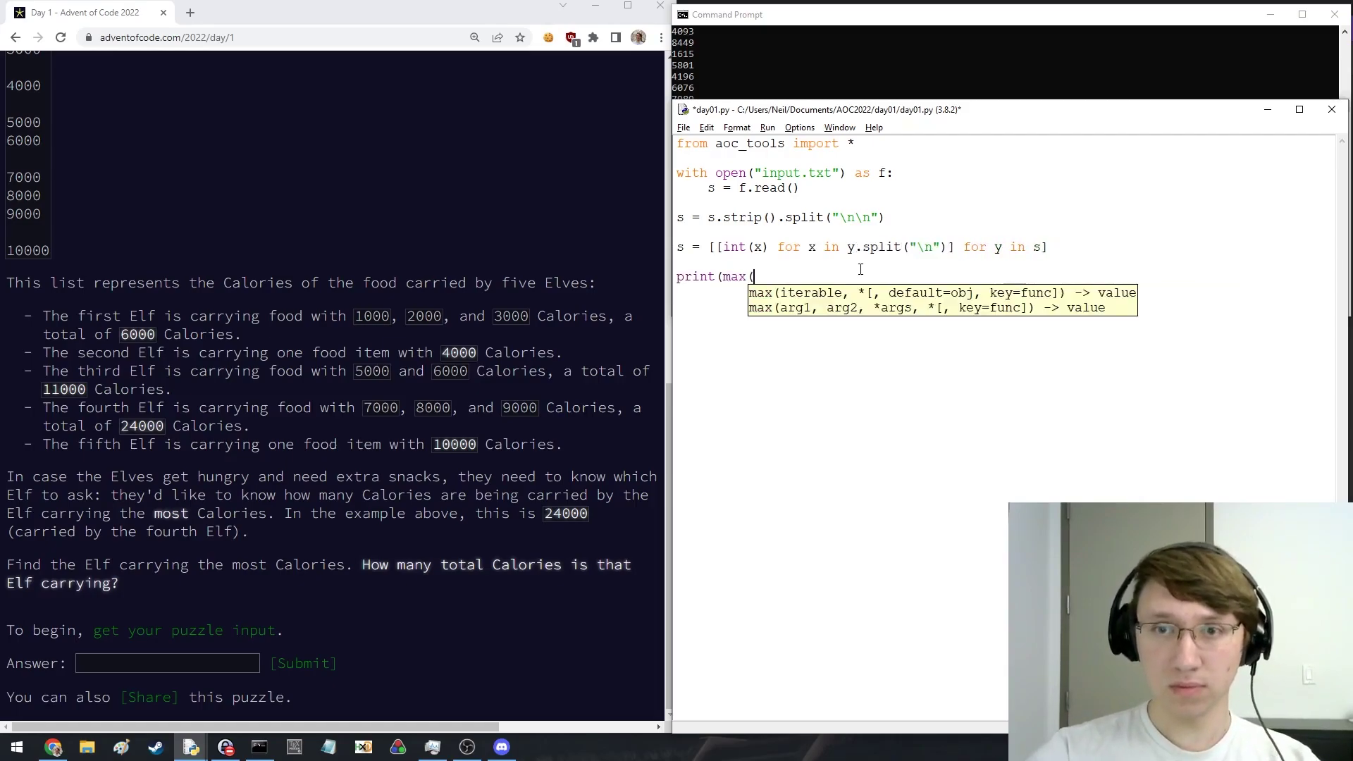
pyautogui.write('sum(z) ')
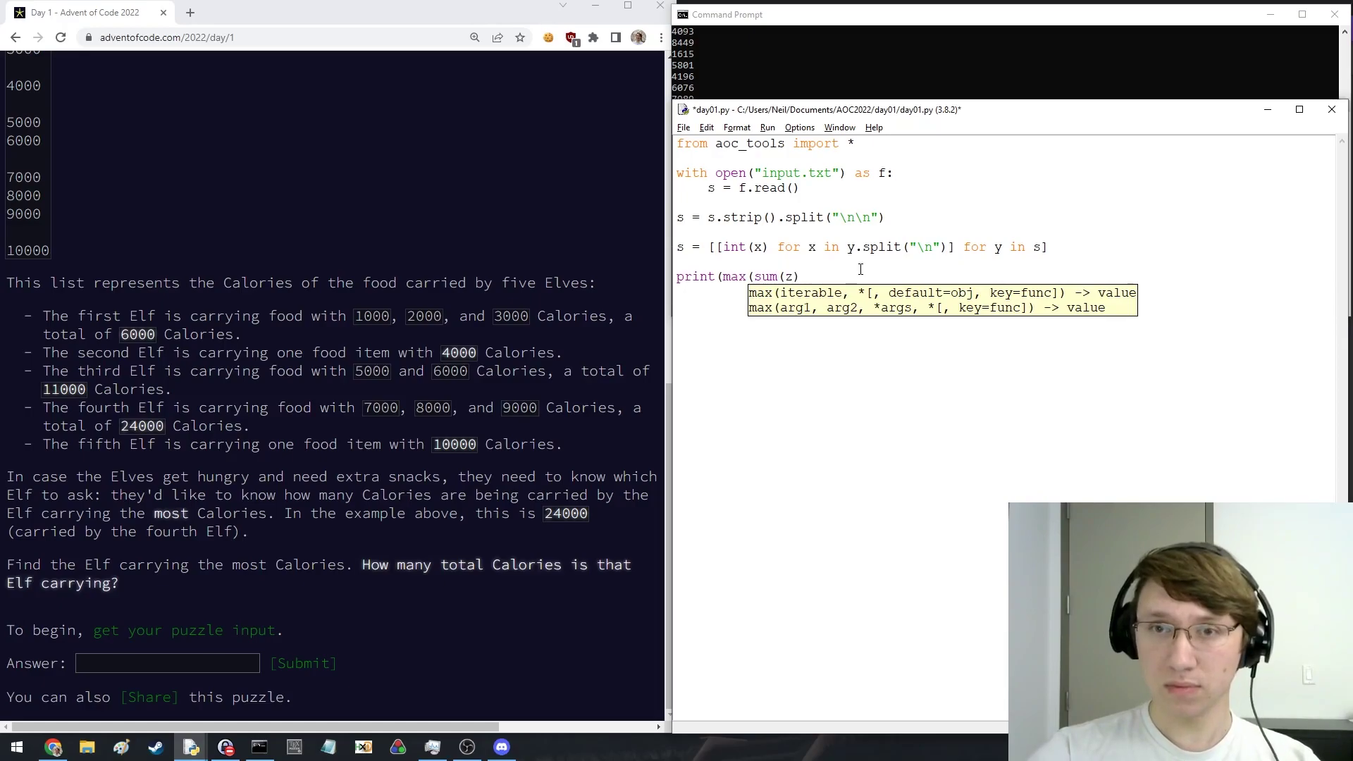
pyautogui.write('for z in s))')
# Run the script and submit its answer 69883, then continue to Part Two
pyautogui.hotkey('ctrl', 's')
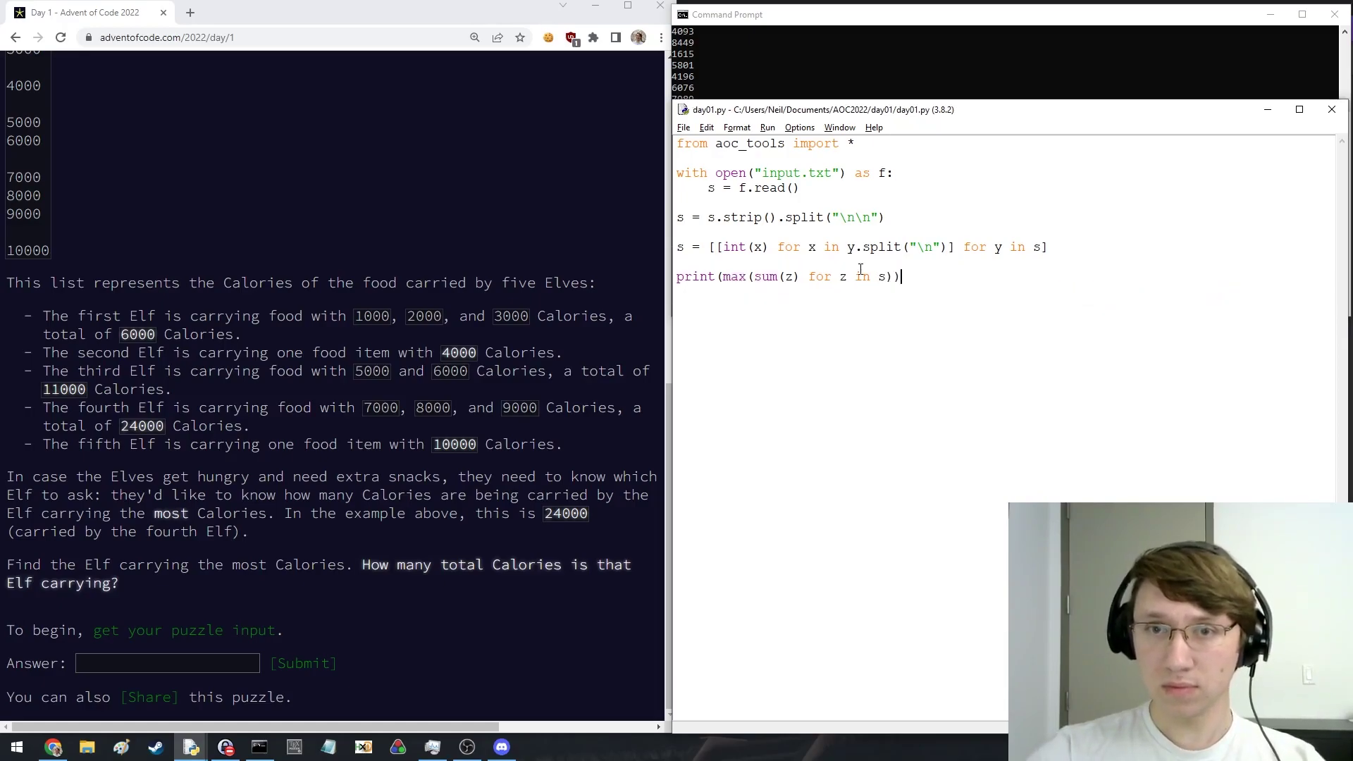
pyautogui.press('F5')
pyautogui.doubleClick(67, 156)
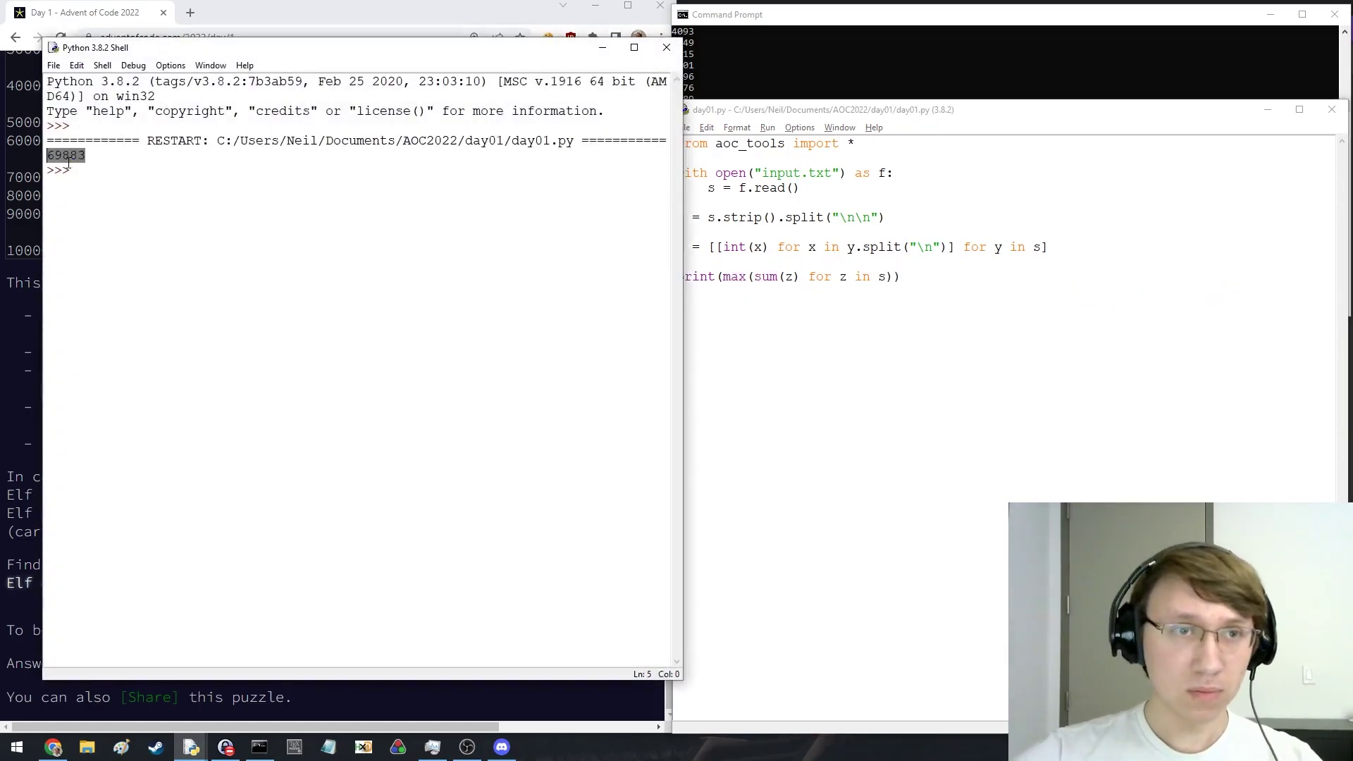
pyautogui.click(190, 615)
pyautogui.click(212, 663)
pyautogui.write('69883')
pyautogui.press('Return')
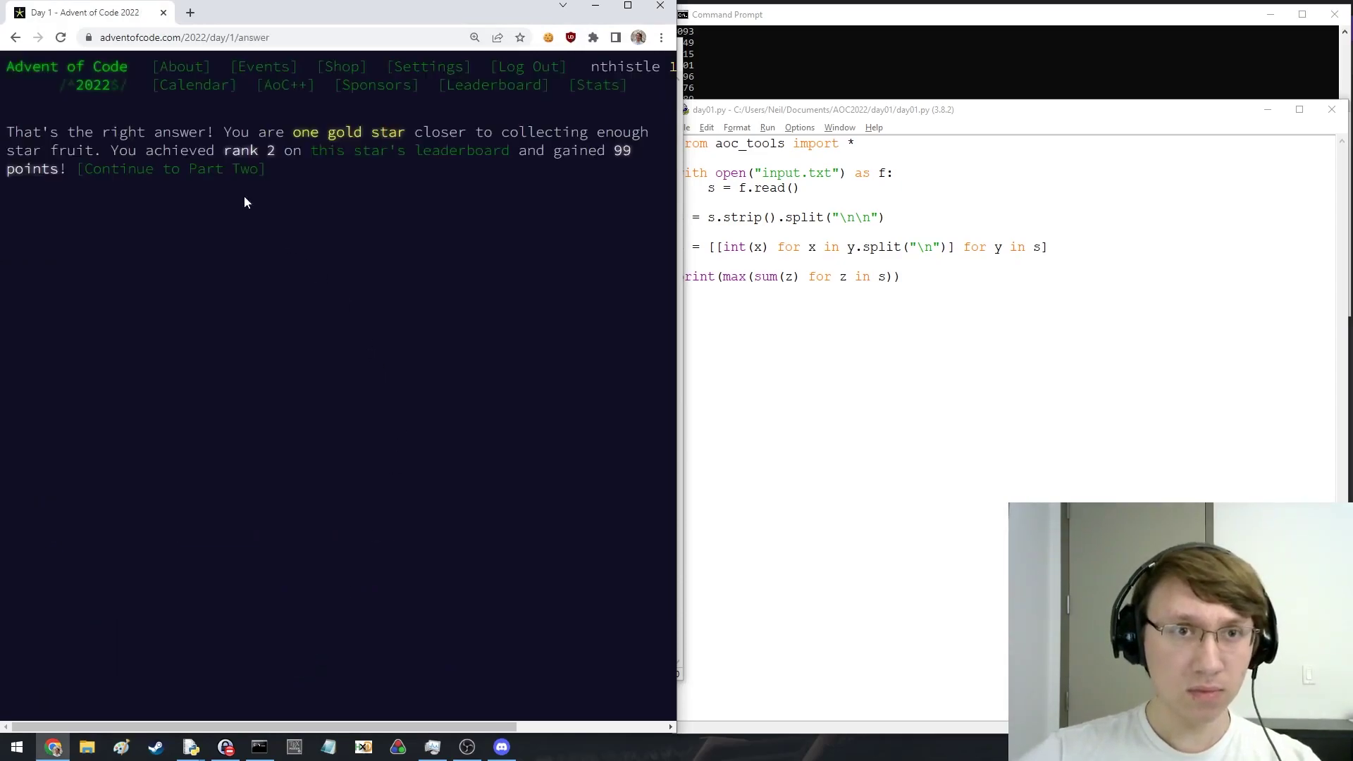
pyautogui.click(196, 171)
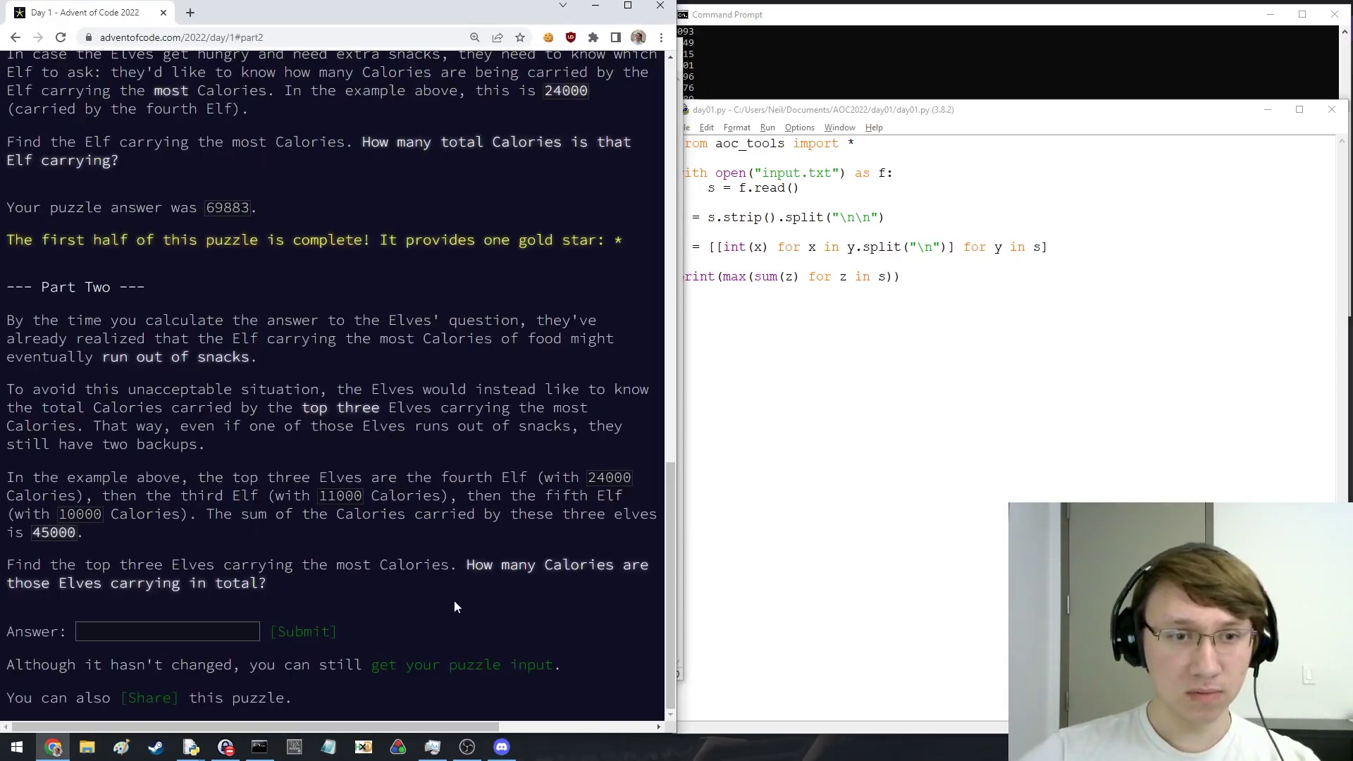
# Rewrite the sort and print lines to sum the top three Elves' calories
pyautogui.click(1095, 452)
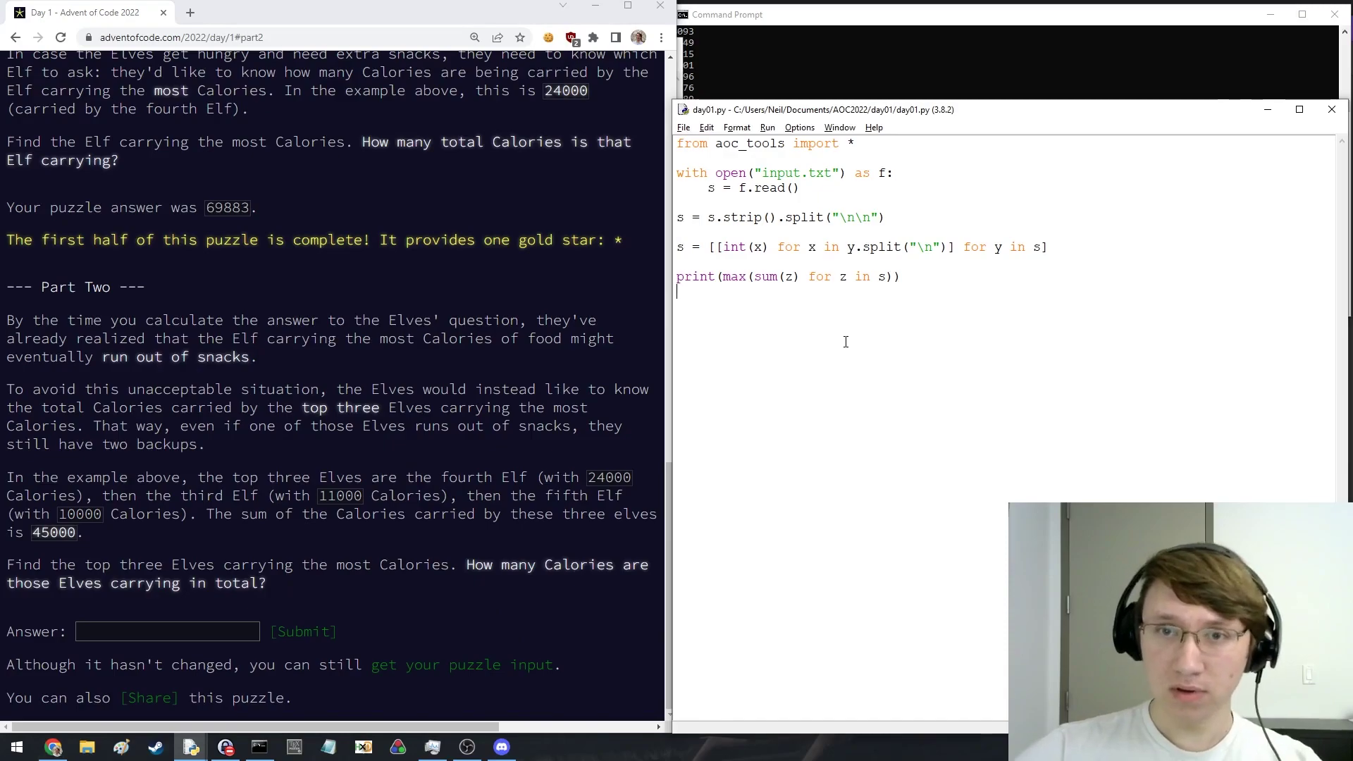
pyautogui.hotkey('shift', 'Up')
pyautogui.write('s.sort(key')
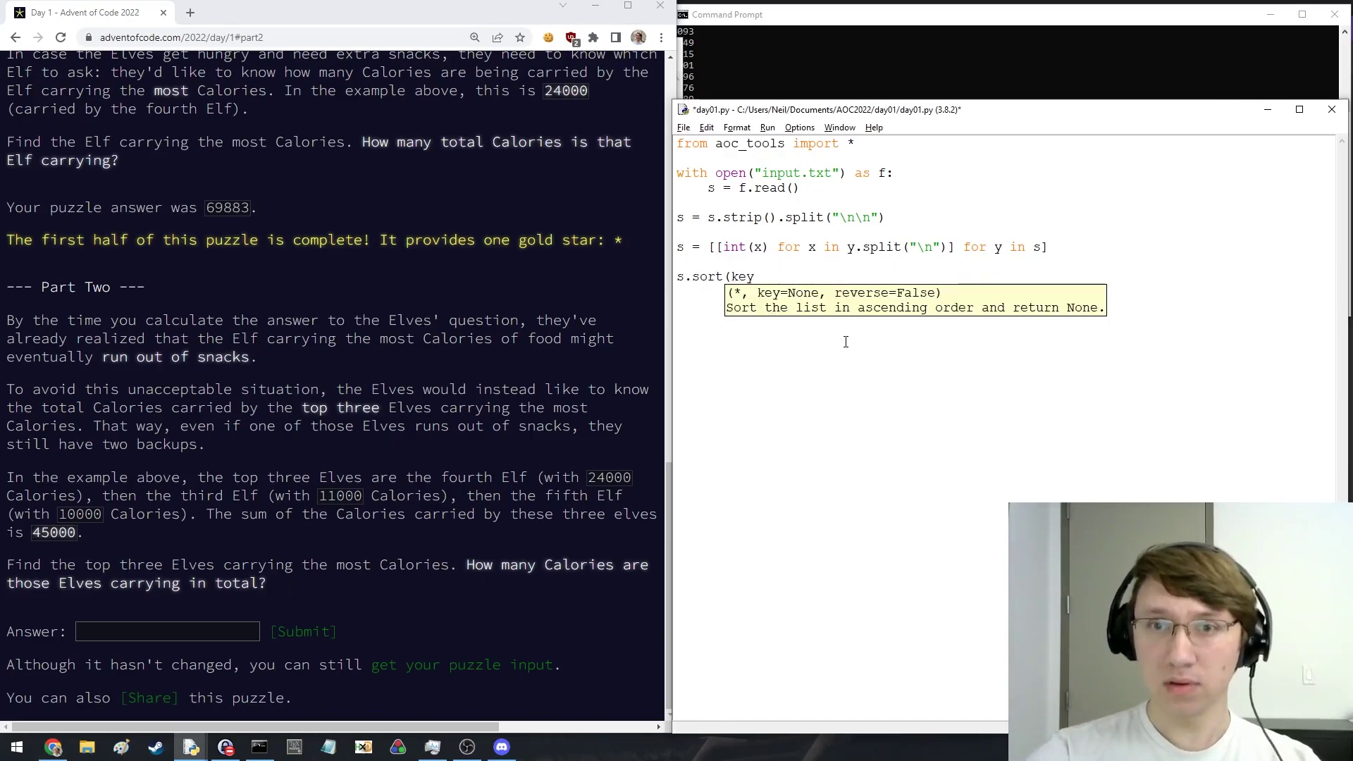
pyautogui.write(' = albmda')
pyautogui.press('BackSpace')
pyautogui.press('BackSpace')
pyautogui.press('BackSpace')
pyautogui.write('lambda x')
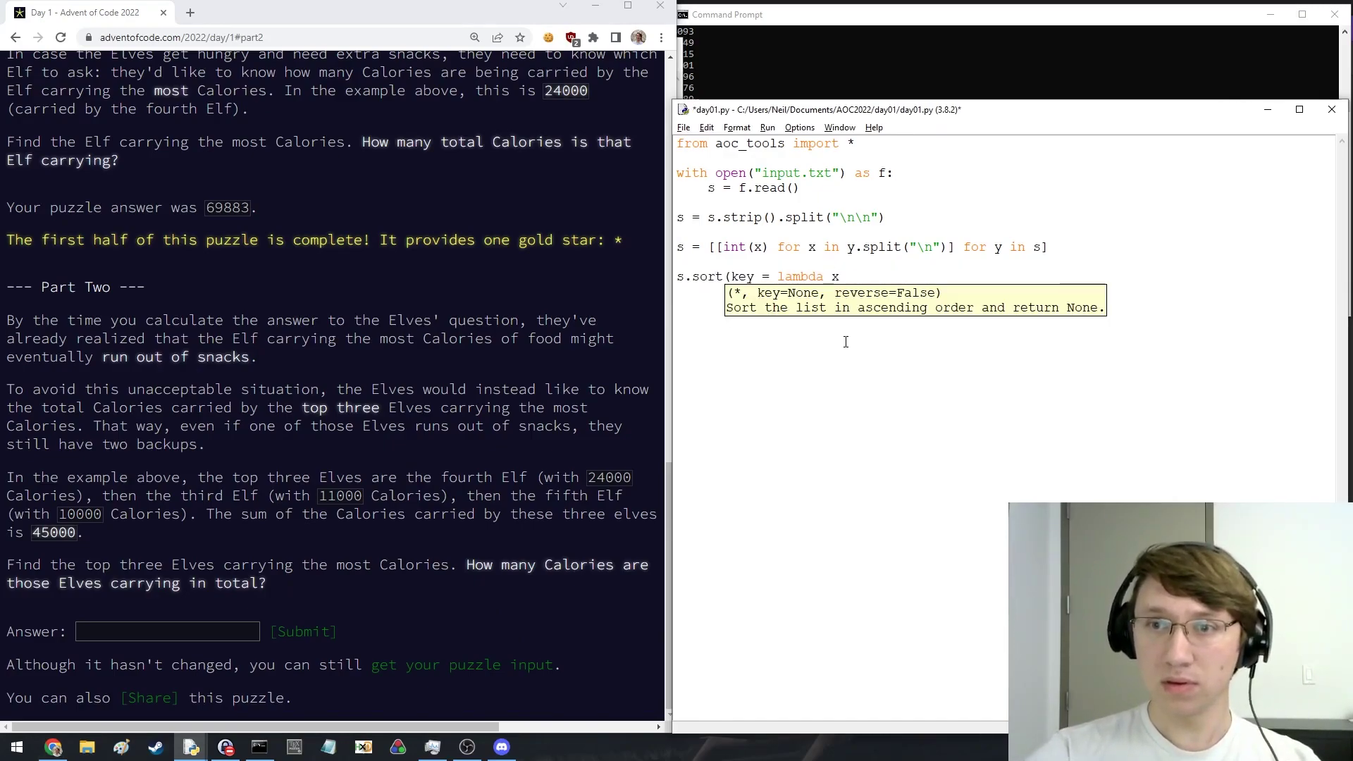
pyautogui.write(' : sum(x),')
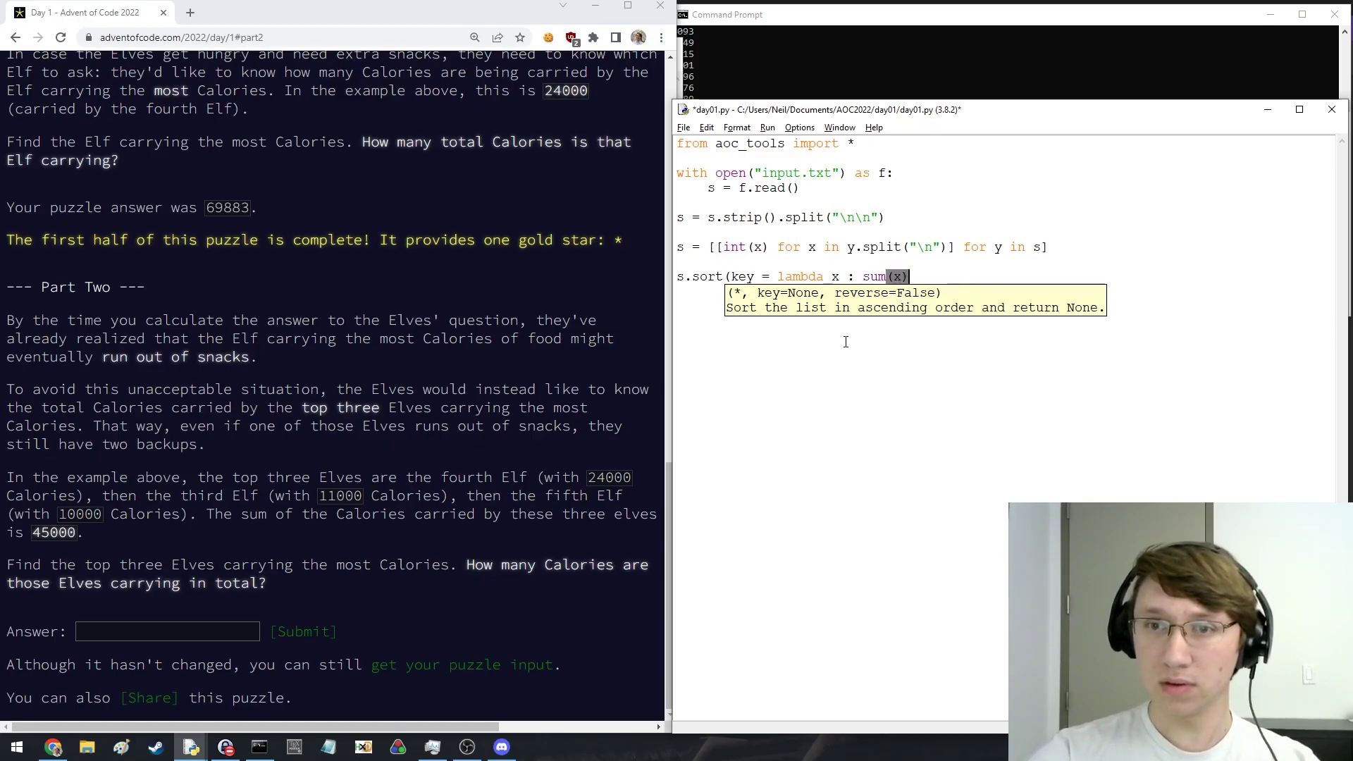
pyautogui.write(' reverse=True)')
pyautogui.press('Return')
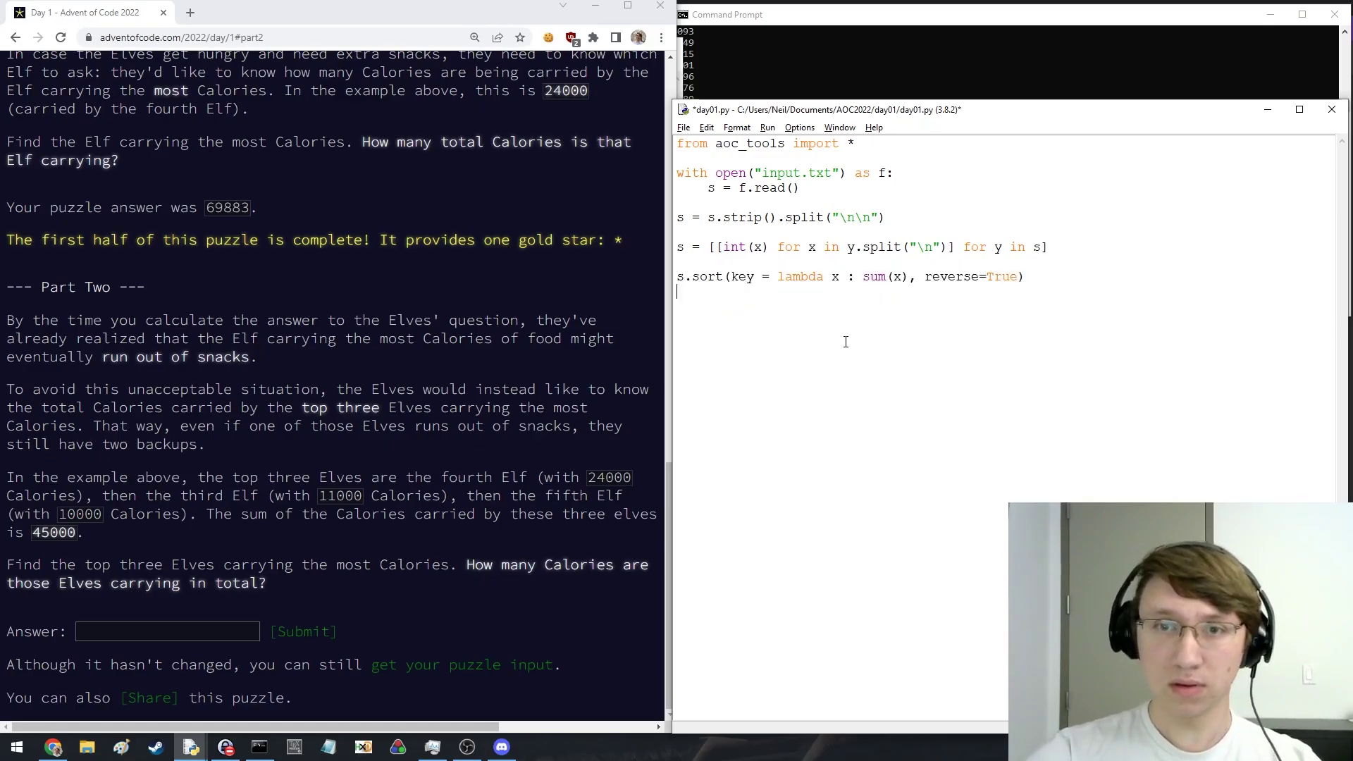
pyautogui.write('s[:3]')
pyautogui.press('Home')
pyautogui.write('p')
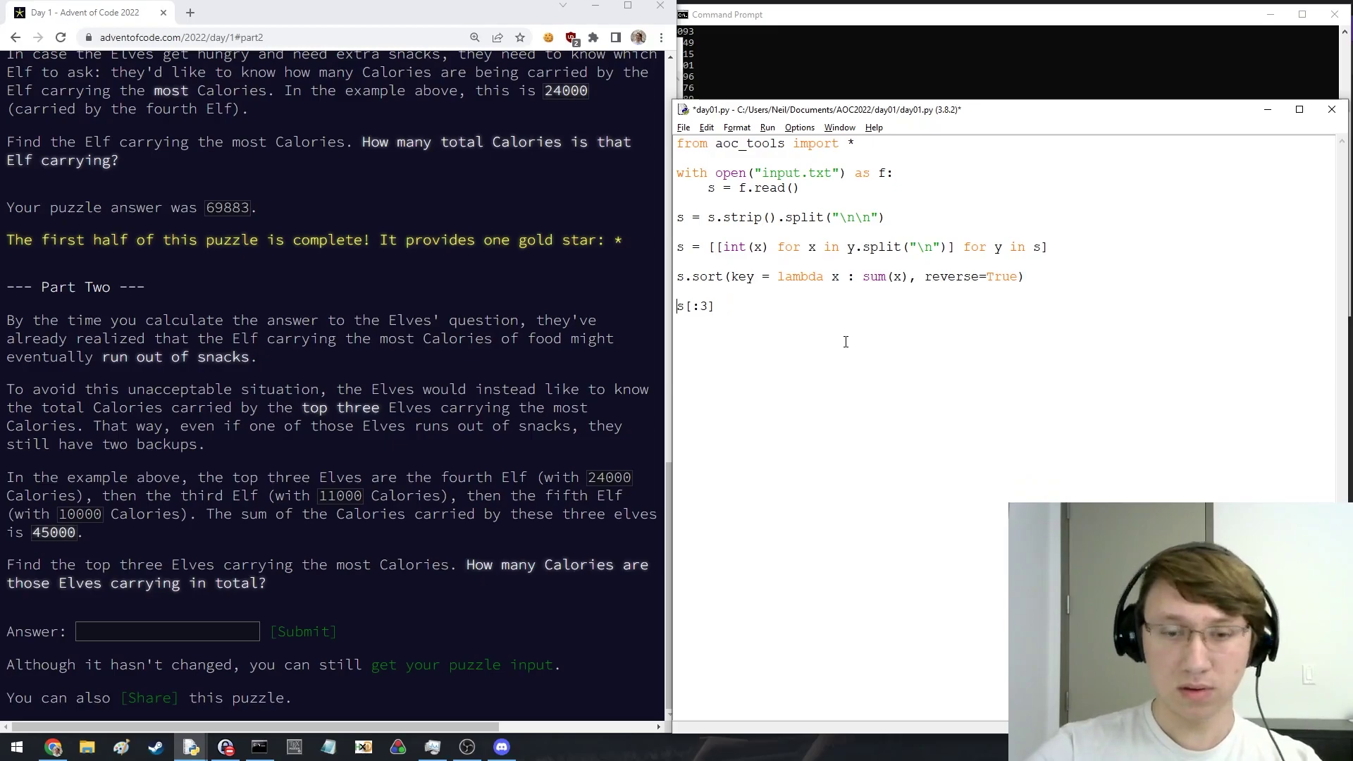
pyautogui.write('rint(sum(sum')
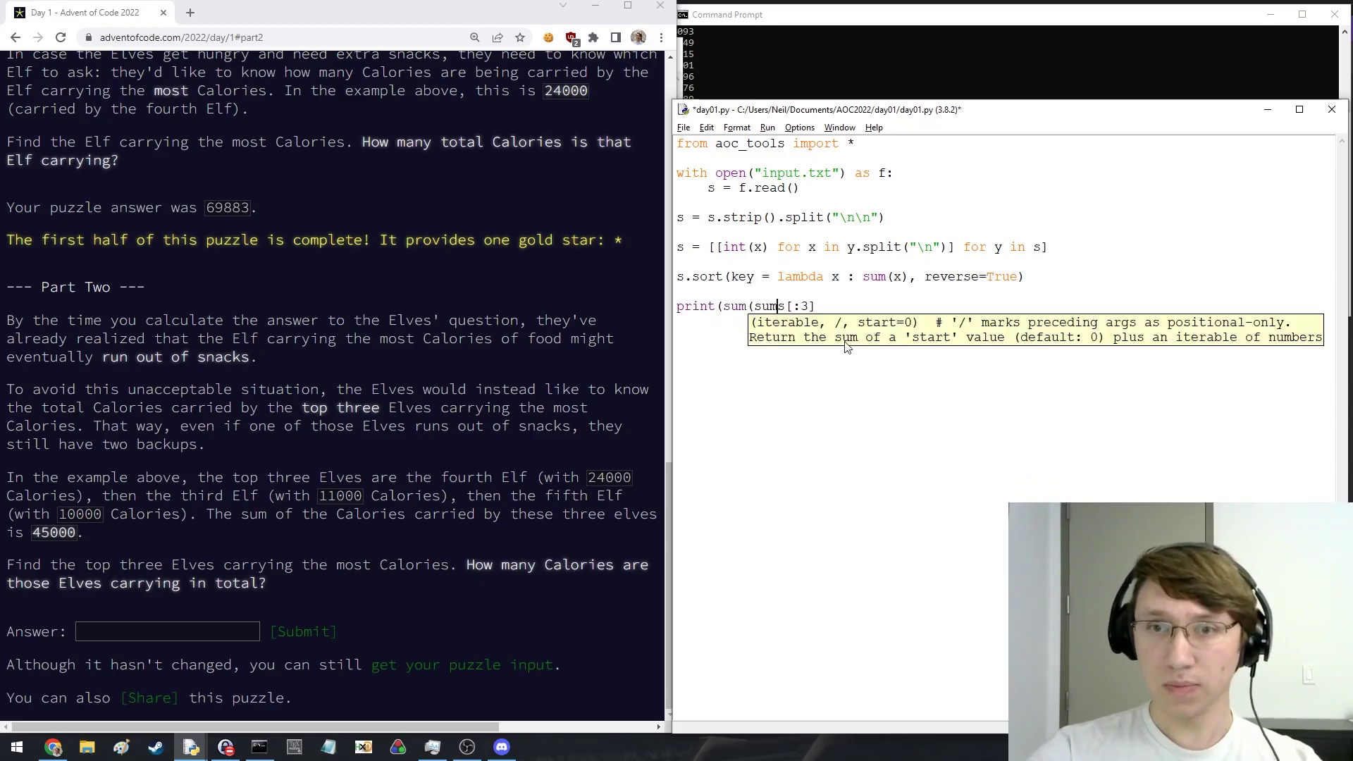
pyautogui.write('(')
pyautogui.press('Right')
pyautogui.press('Right')
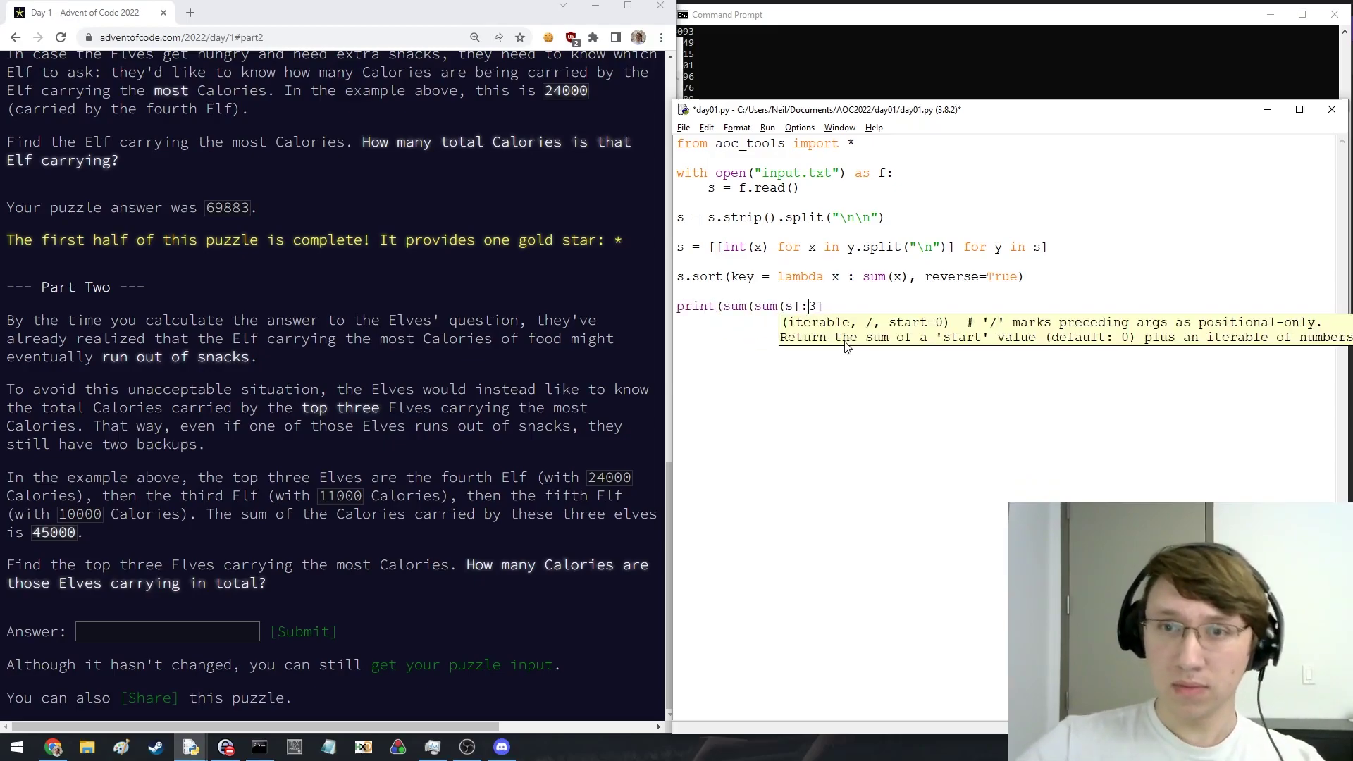
pyautogui.write('z for z in')
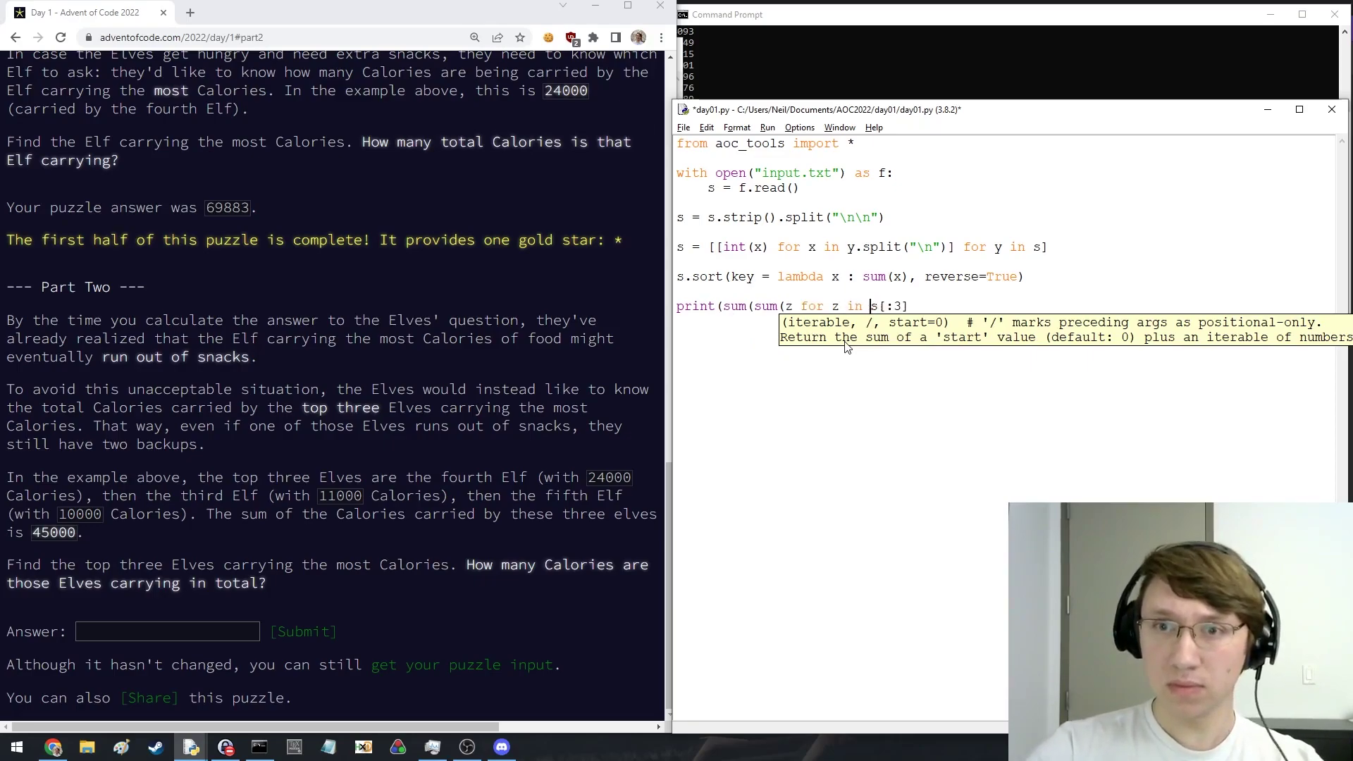
pyautogui.press('End')
pyautogui.write('))')
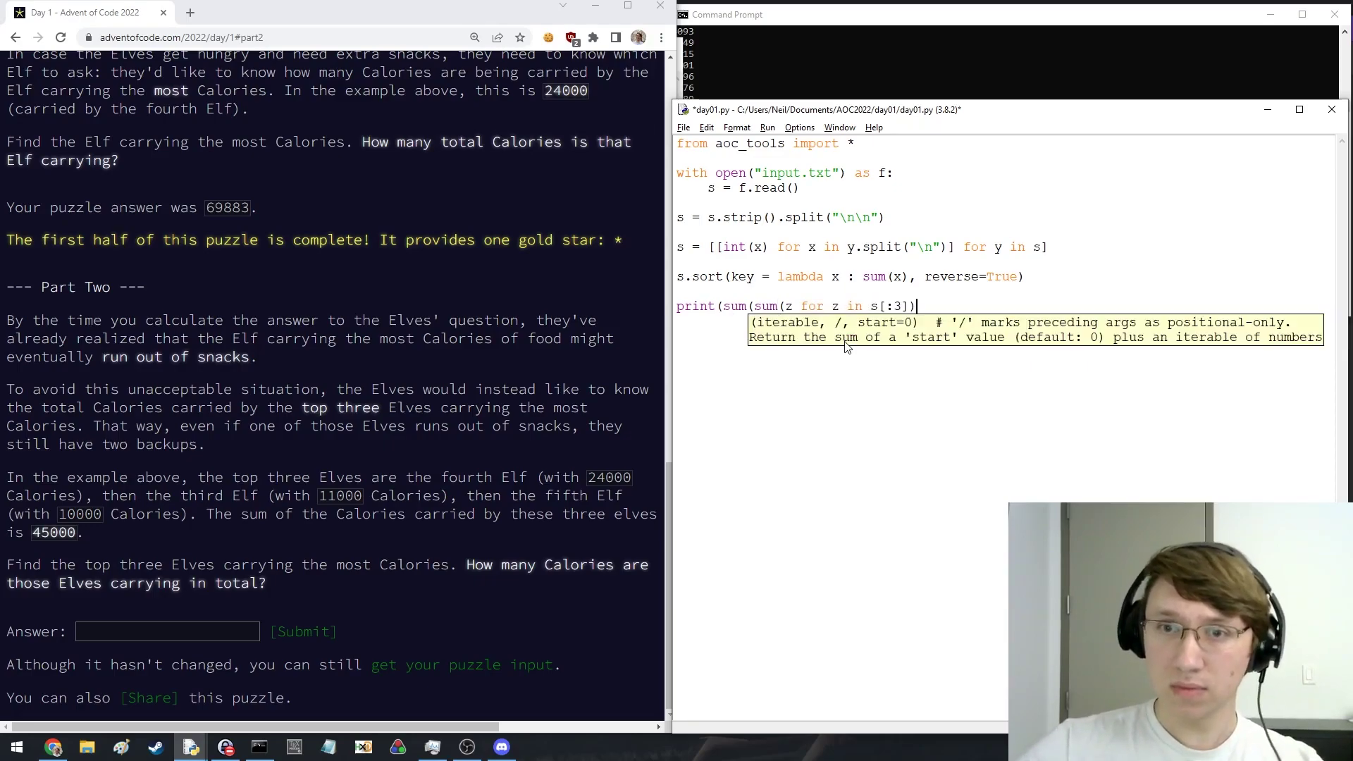
# Fix the unmatched bracket in the print line and rerun, printing 207576
pyautogui.click(790, 307)
pyautogui.write(')')
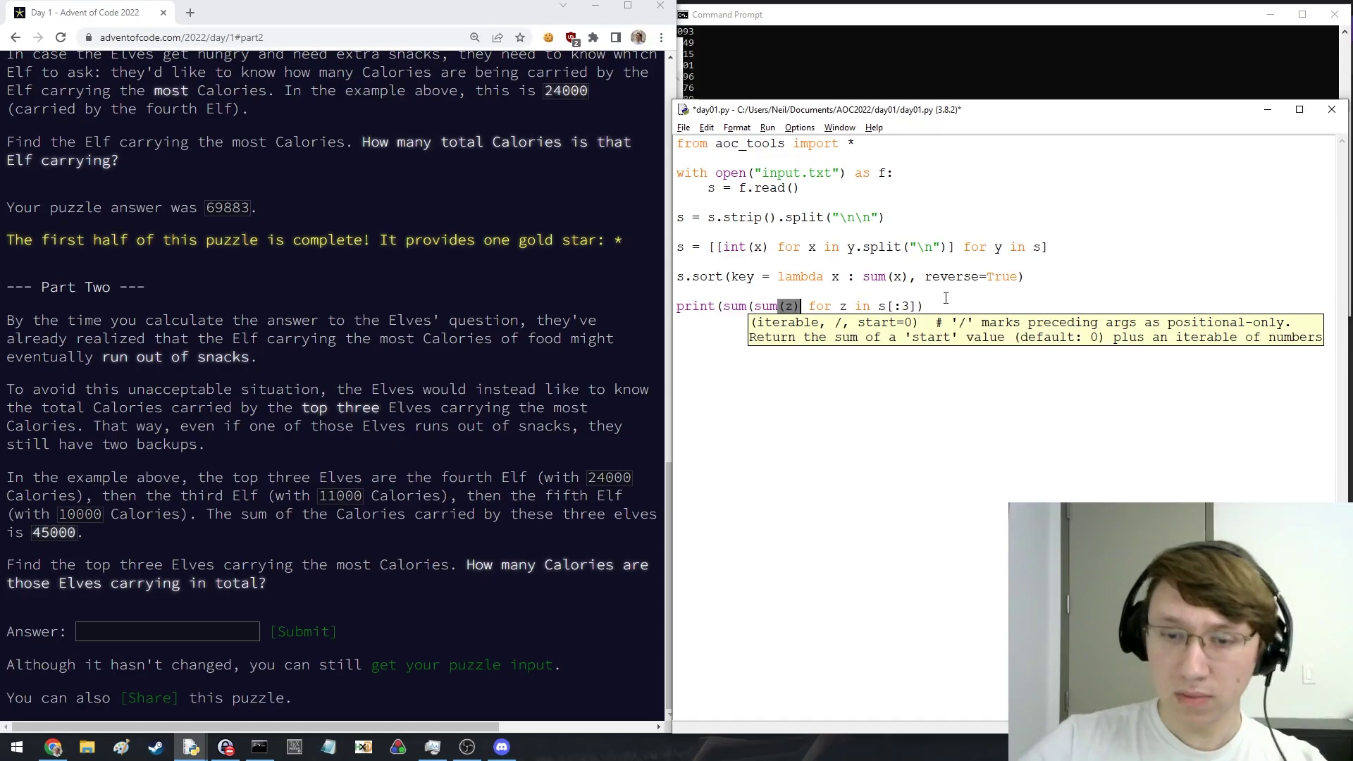
pyautogui.hotkey('ctrl', 's')
pyautogui.press('F5')
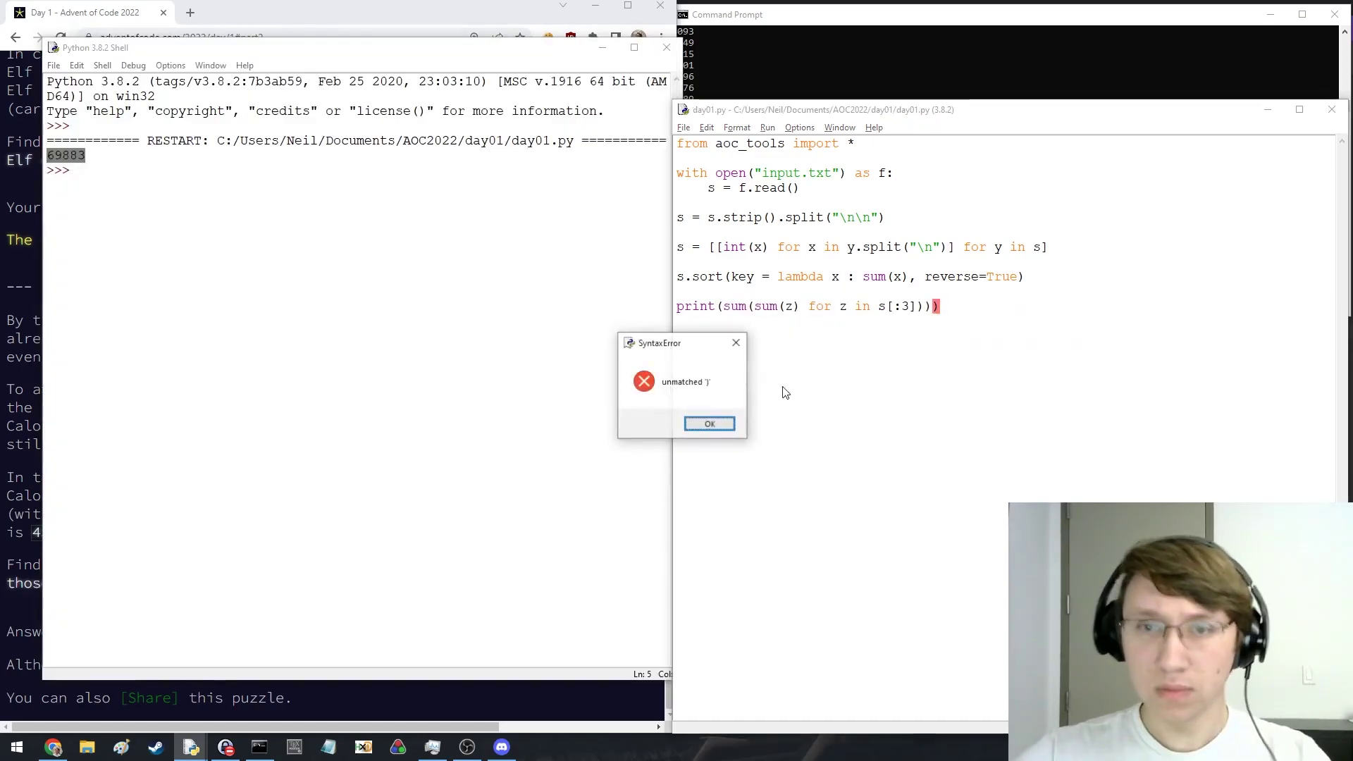
pyautogui.click(727, 424)
pyautogui.press('BackSpace')
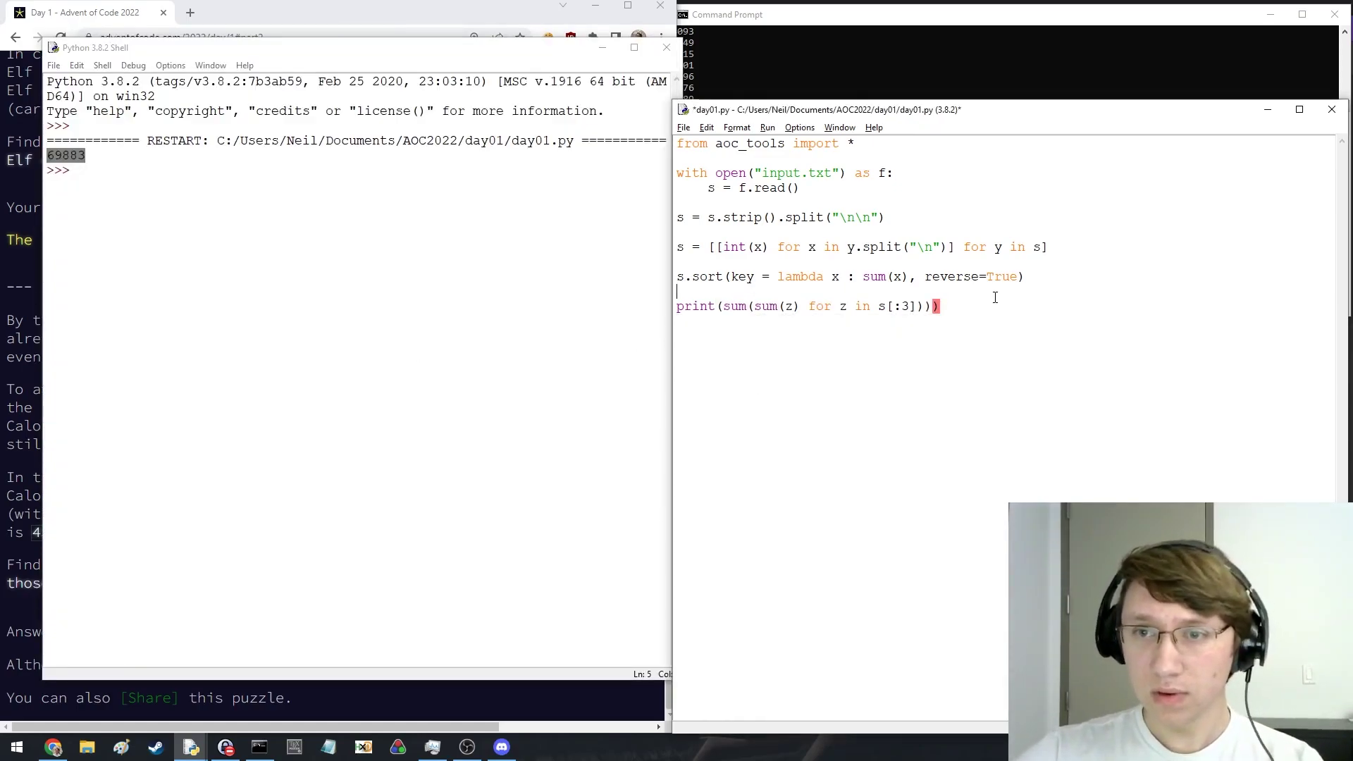
pyautogui.press('F5')
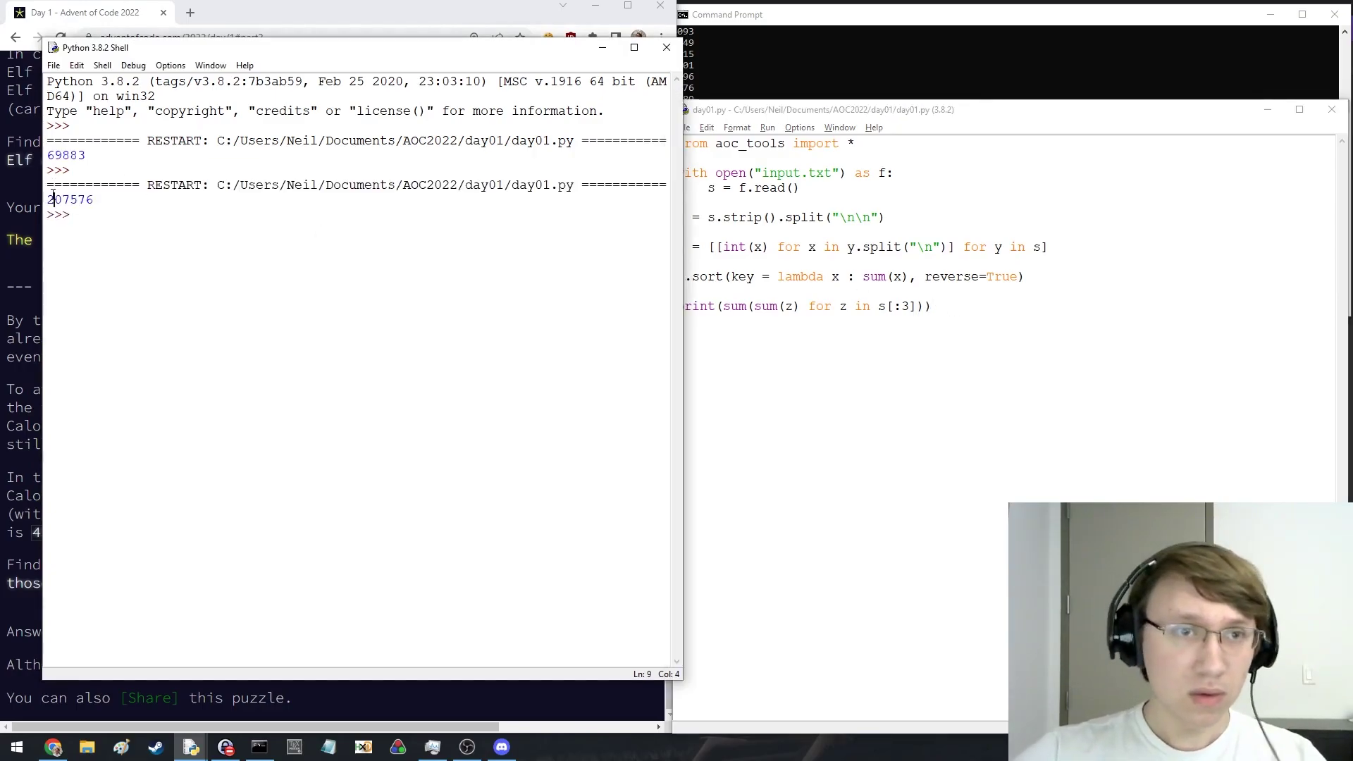
pyautogui.click(217, 699)
# Paste and submit 207576 as the Part Two answer
pyautogui.click(223, 631)
pyautogui.write('207576')
pyautogui.click(303, 631)
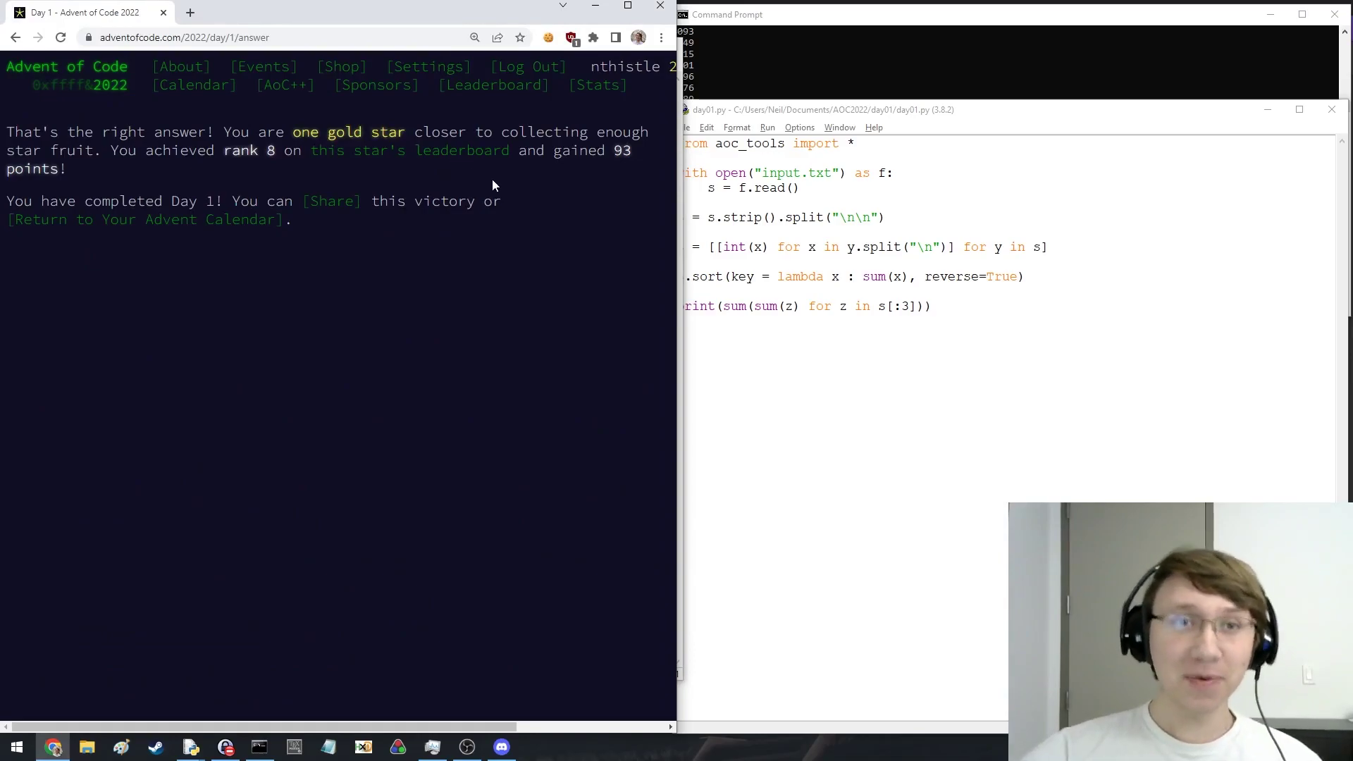
# Open this star's Day 1 leaderboard and reload it to show newer finishers
pyautogui.click(433, 150)
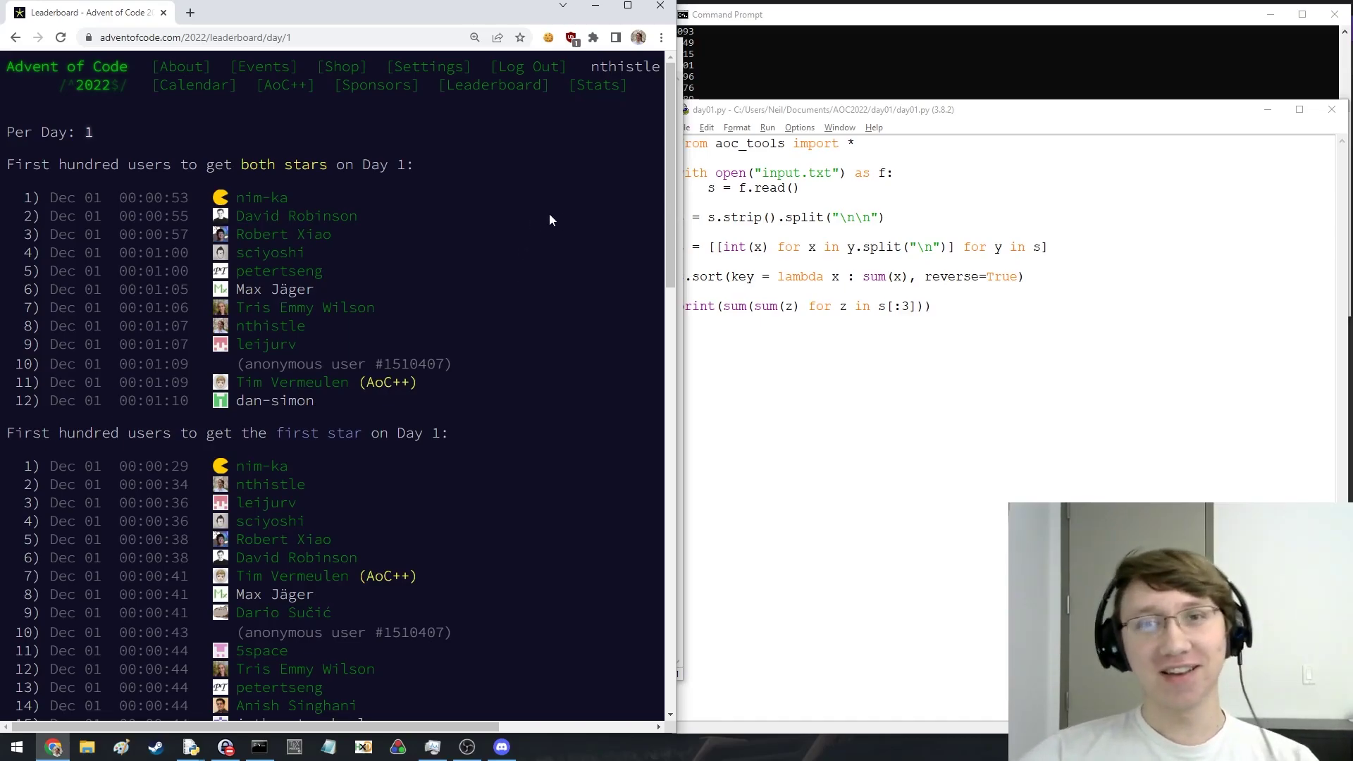
pyautogui.scroll(-2, 405, 330)
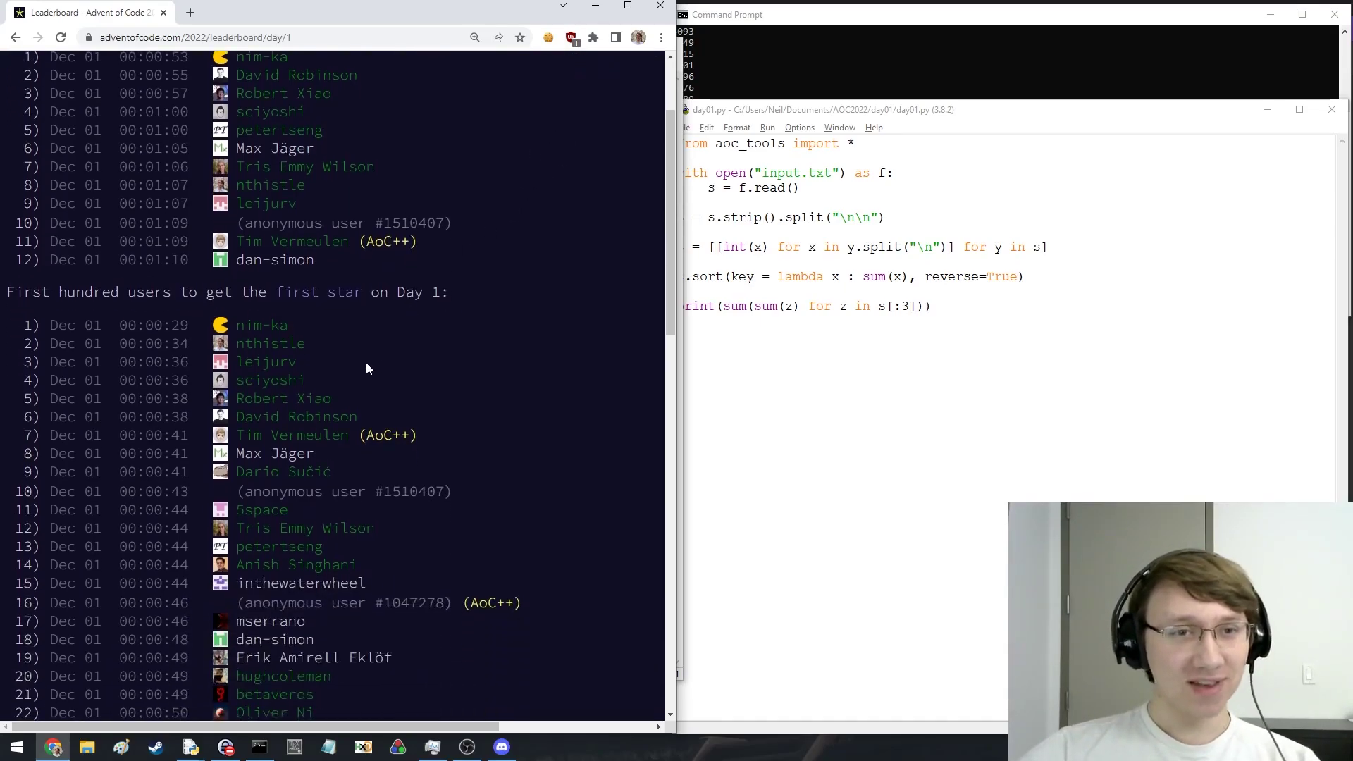
pyautogui.scroll(2, 366, 362)
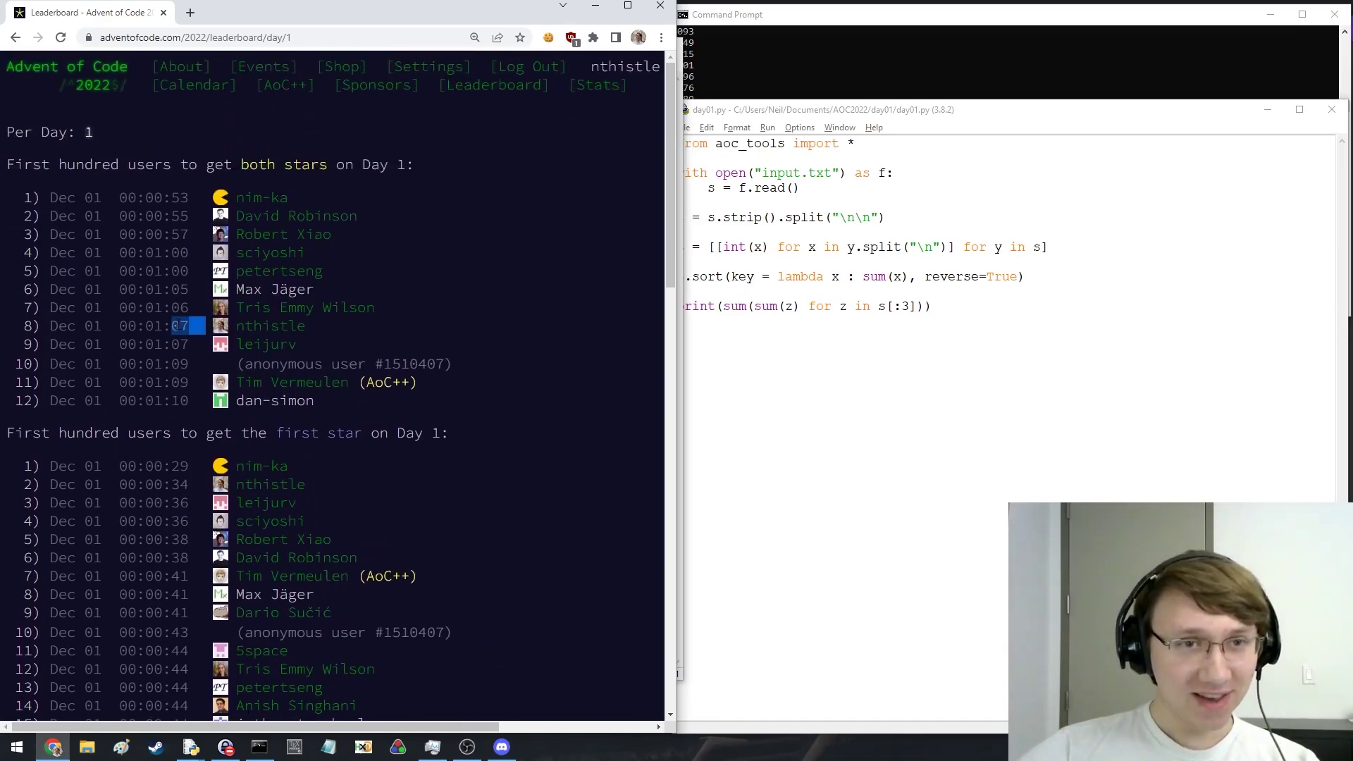
pyautogui.click(928, 292)
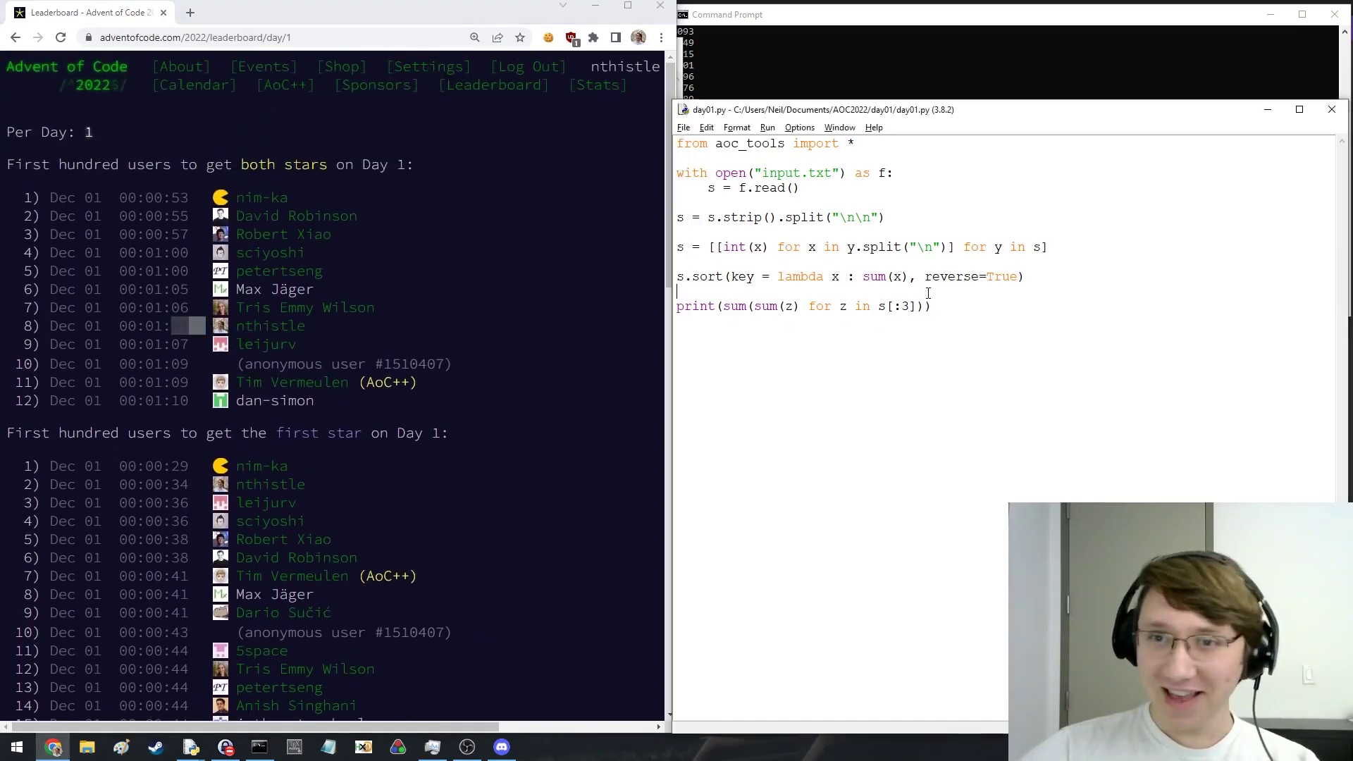
pyautogui.click(523, 332)
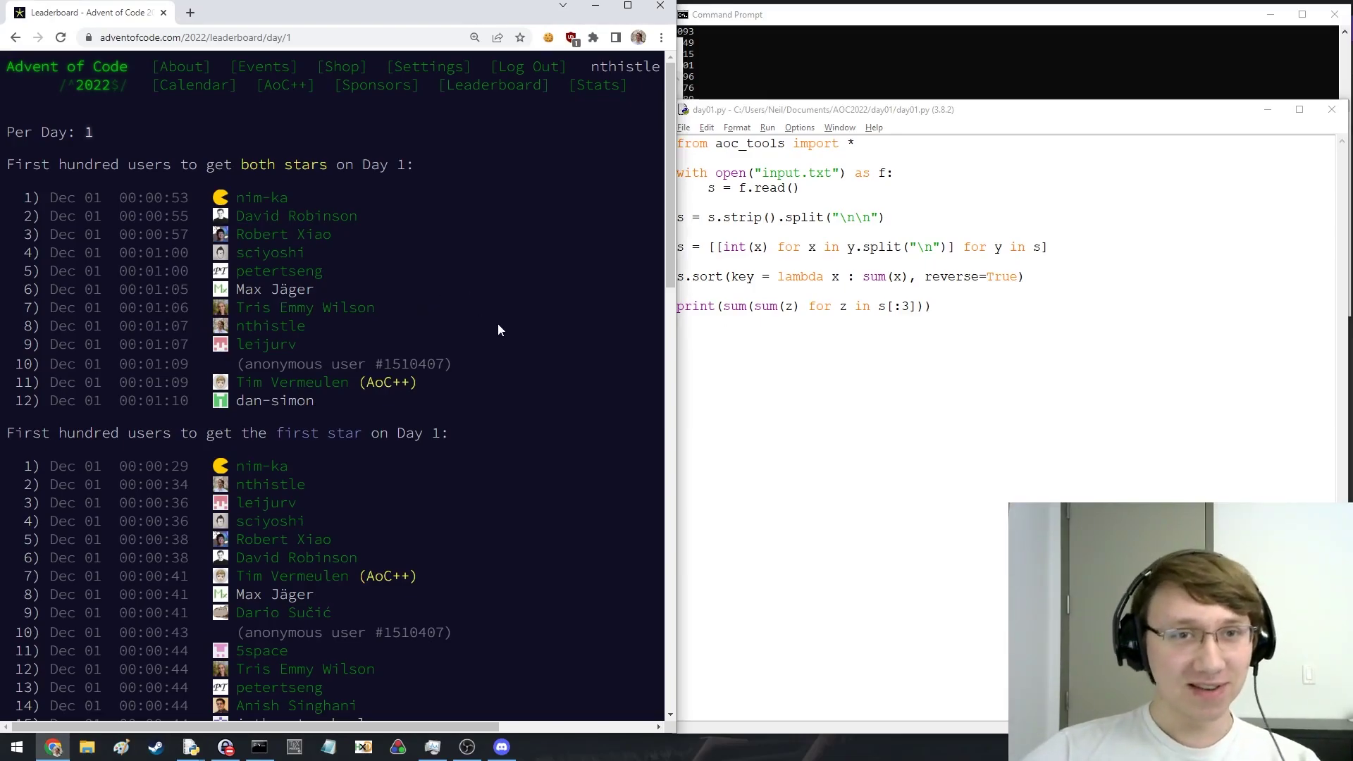
pyautogui.press('F5')
pyautogui.scroll(-2, 563, 402)
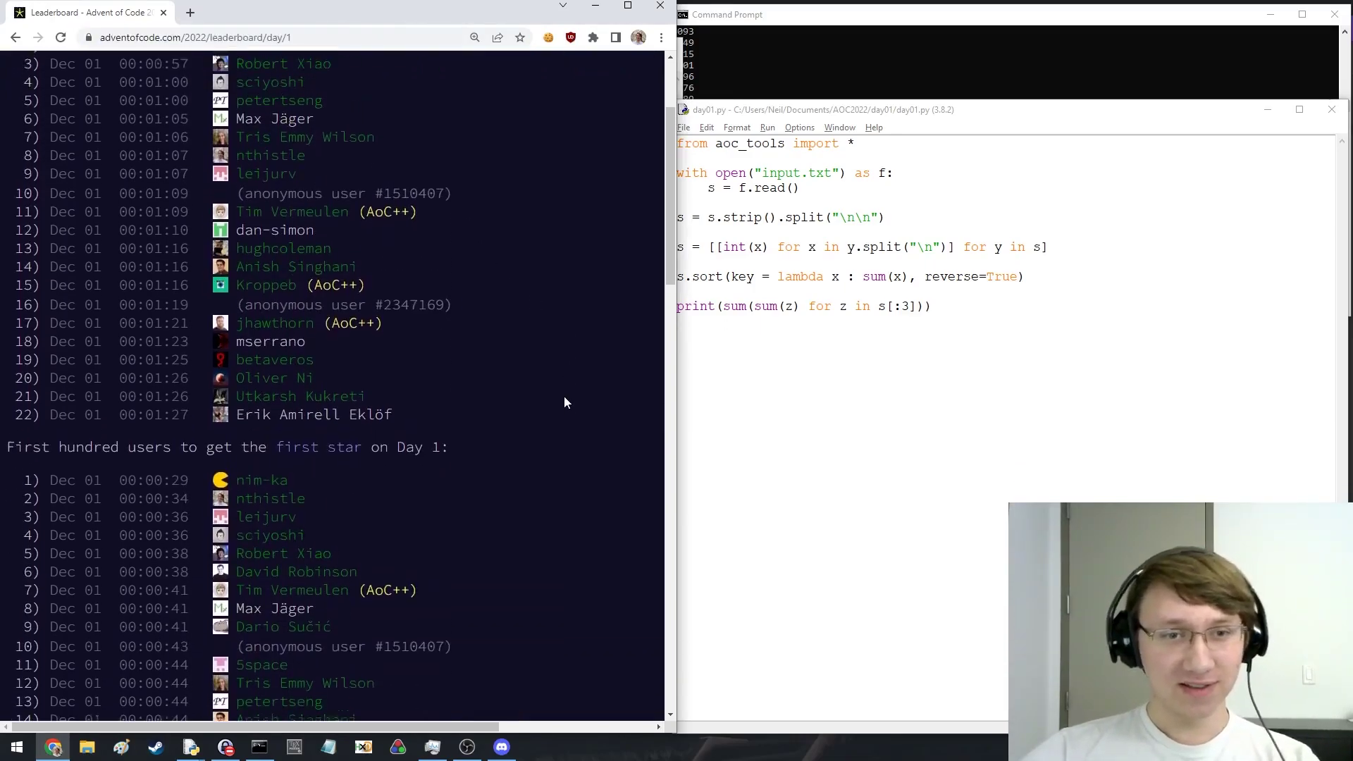
pyautogui.scroll(1, 564, 402)
pyautogui.scroll(1, 563, 403)
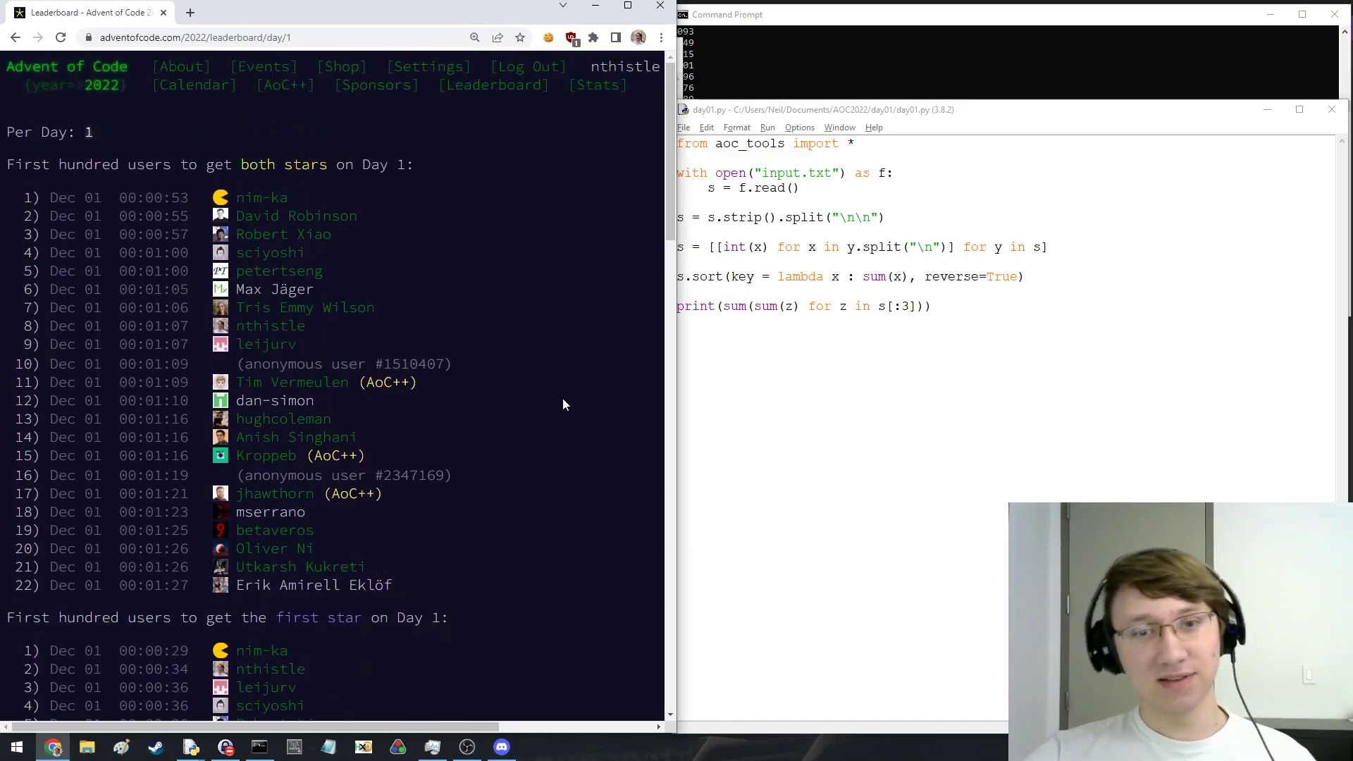
# Insert print(max(sum(z) for z in s)) above the sort line and run, getting 69883 and 207576
pyautogui.click(672, 399)
pyautogui.press('Up')
pyautogui.press('Up')
pyautogui.press('Up')
pyautogui.press('Return')
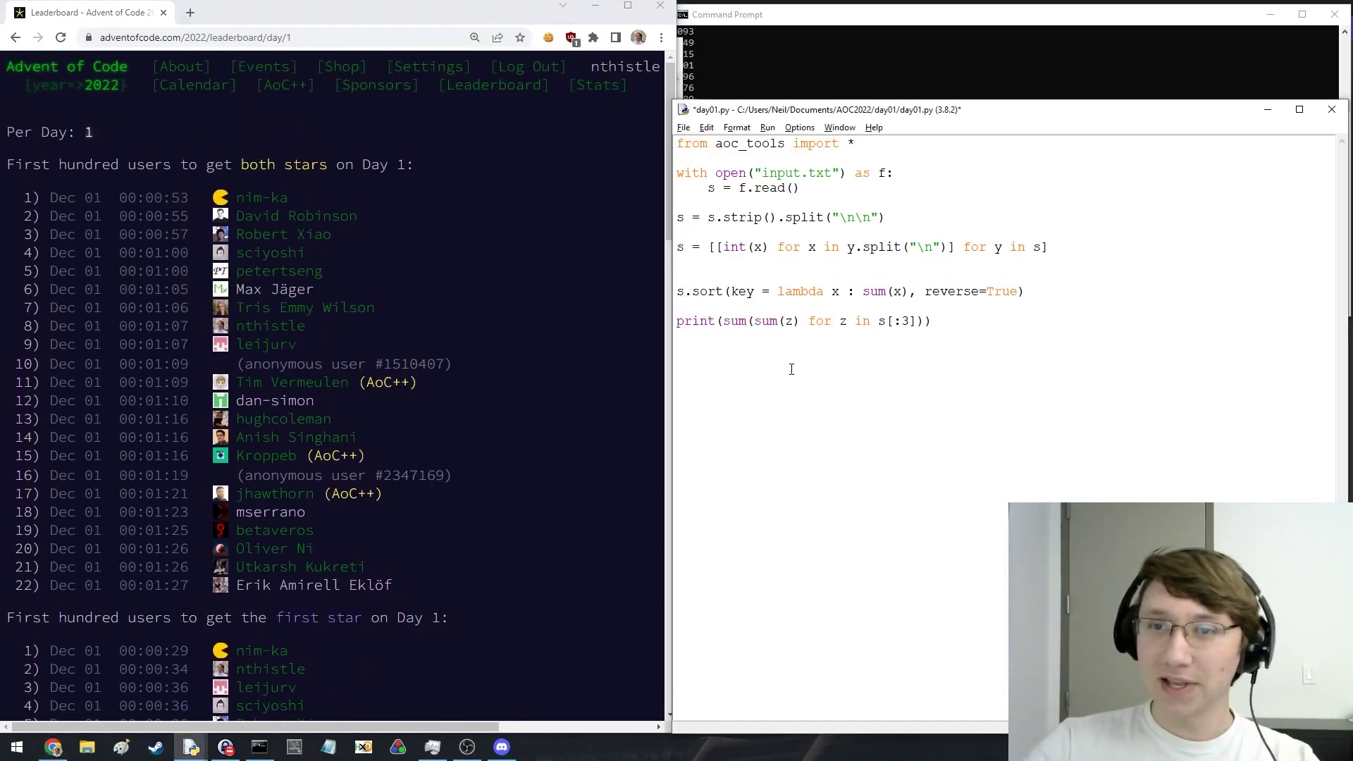
pyautogui.write('print(')
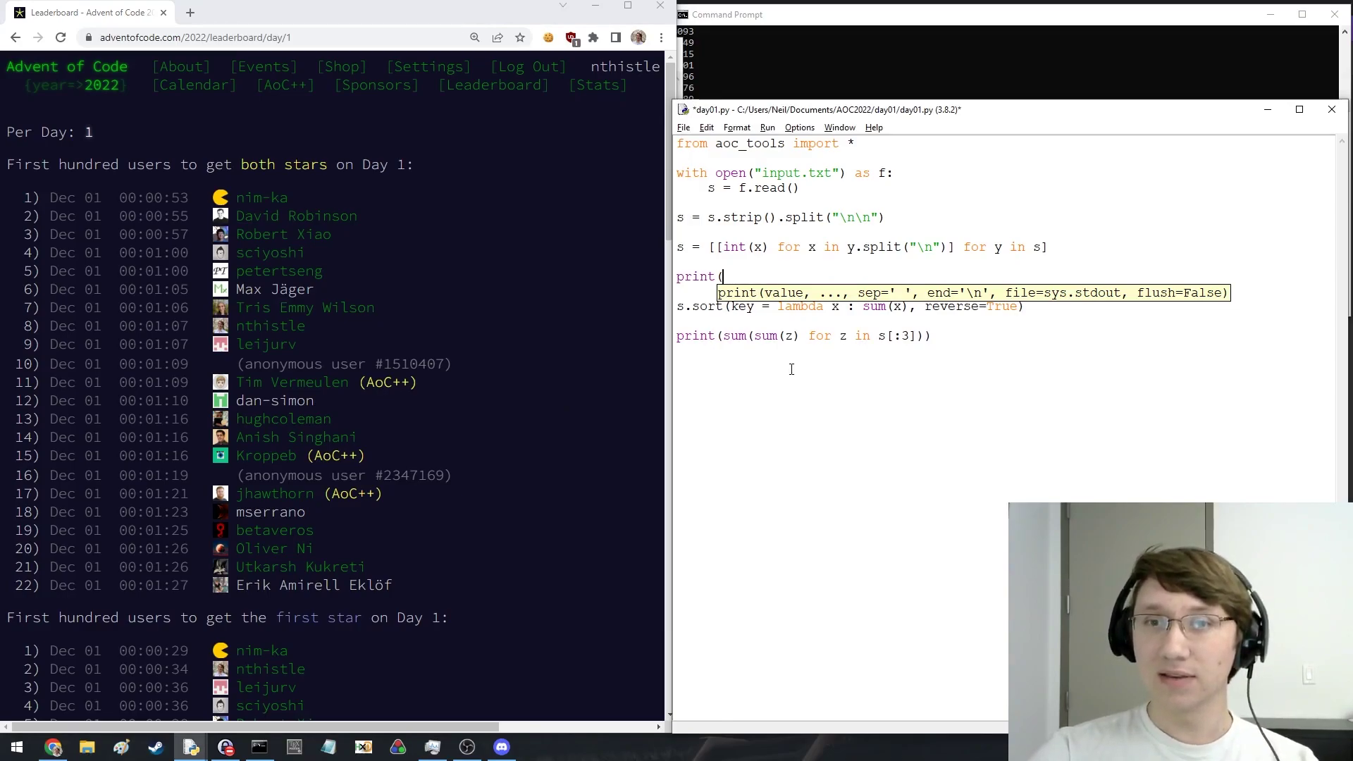
pyautogui.press('BackSpace')
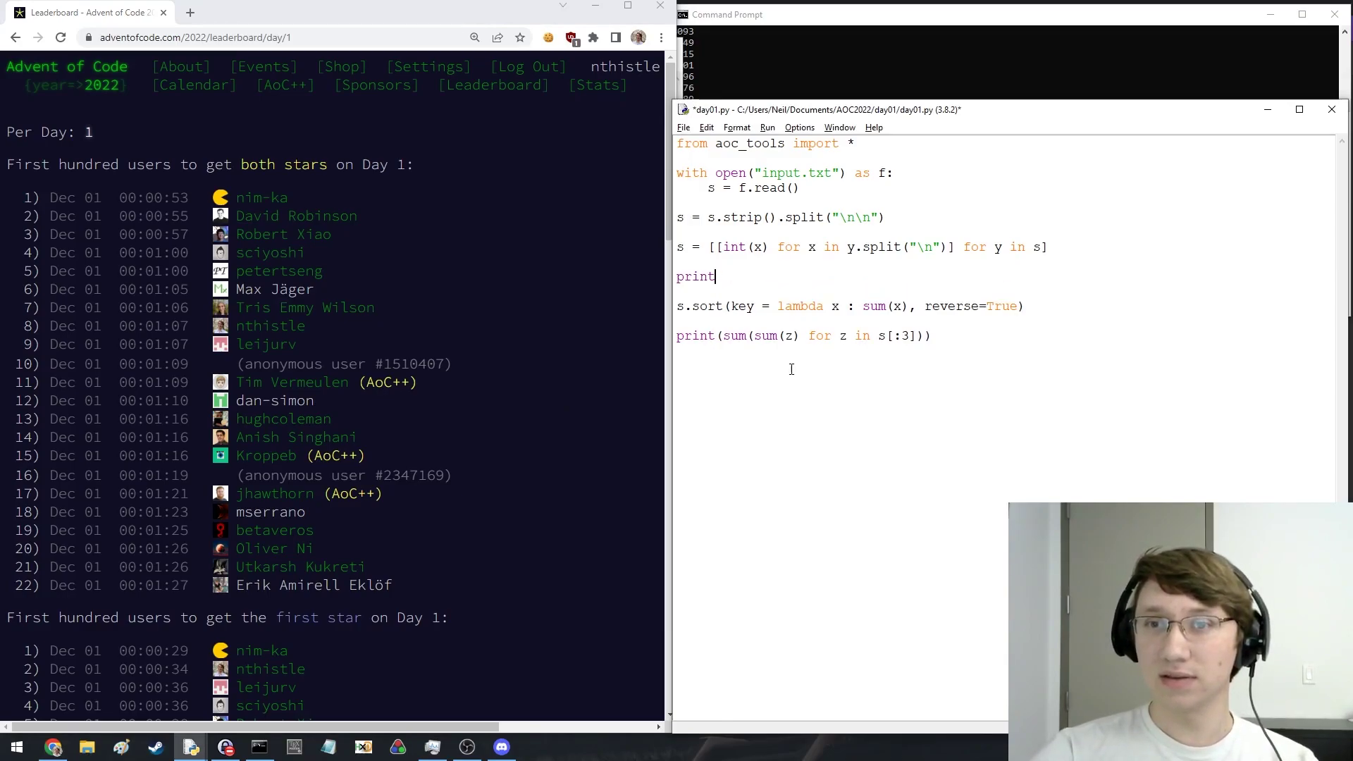
pyautogui.write('(max(sum(')
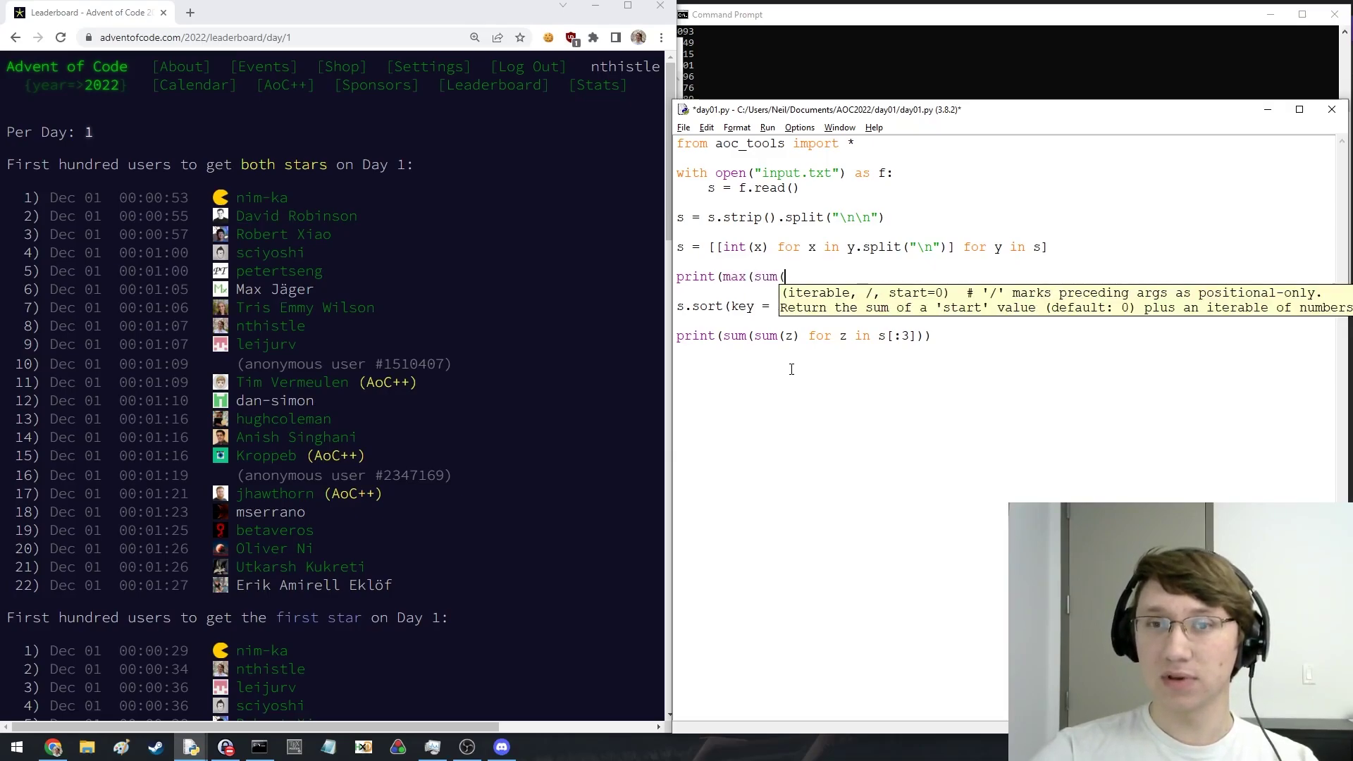
pyautogui.write('z for z in')
pyautogui.press('BackSpace')
pyautogui.press('BackSpace')
pyautogui.press('BackSpace')
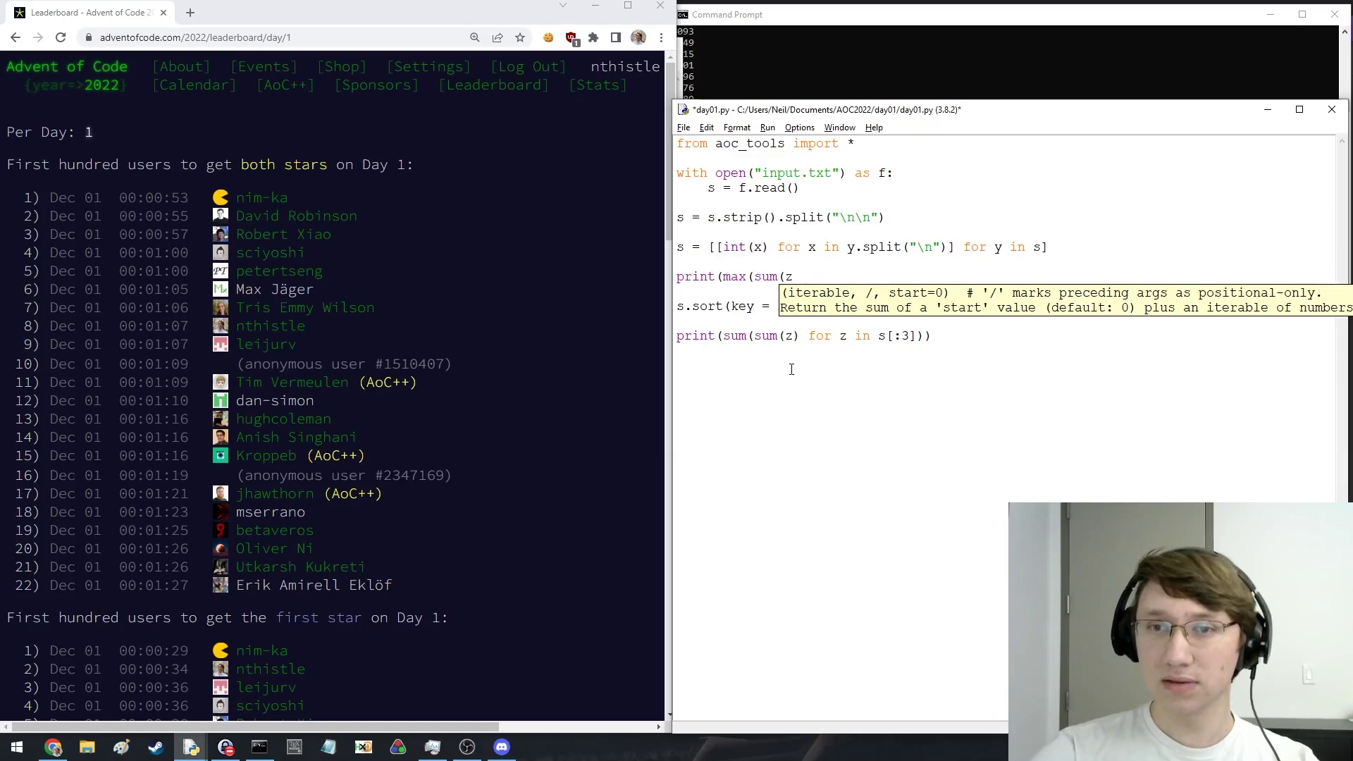
pyautogui.write('for z in s))')
pyautogui.press('F5')
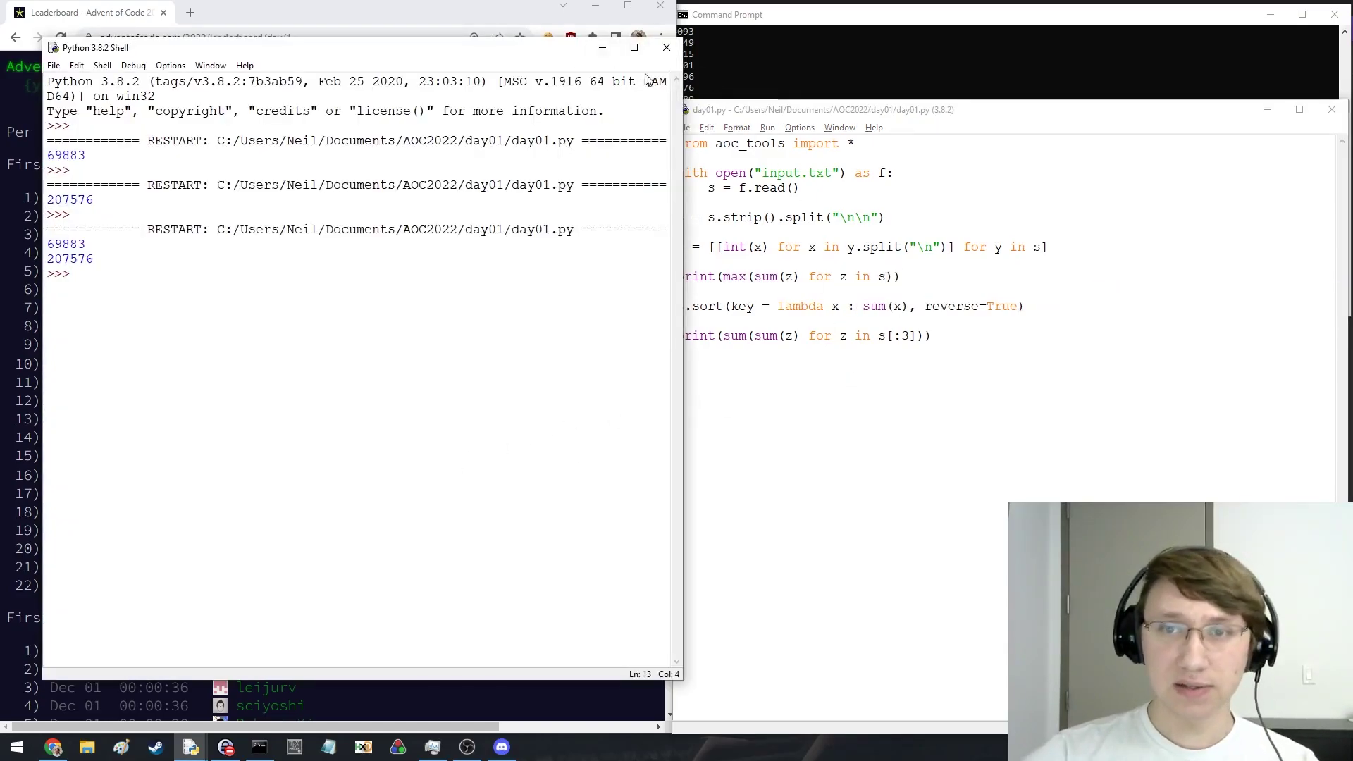
pyautogui.moveTo(647, 80); pyautogui.dragTo(47, 81)
pyautogui.click(812, 246)
# Reload the Day 1 leaderboard, open and refresh the overall 2022 leaderboard, then bring up OBS Studio
pyautogui.click(281, 14)
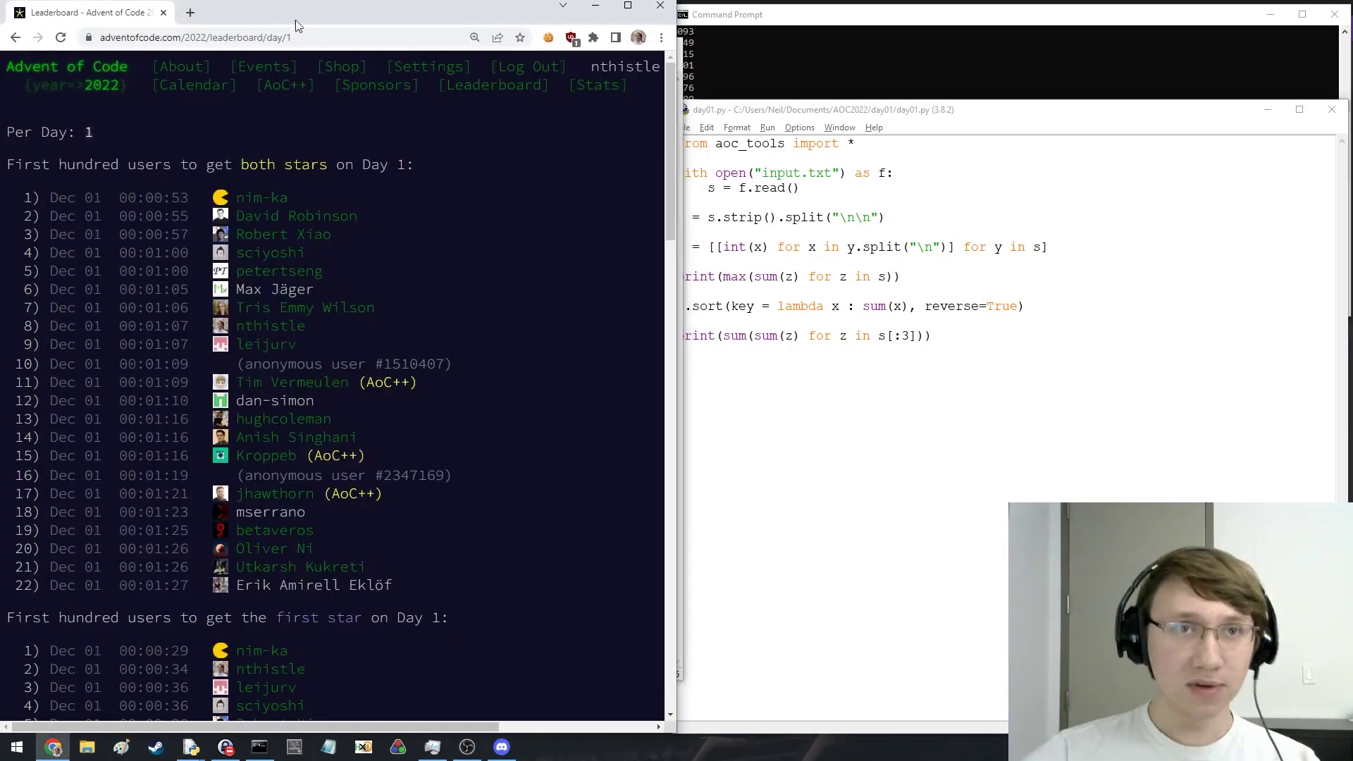
pyautogui.press('F5')
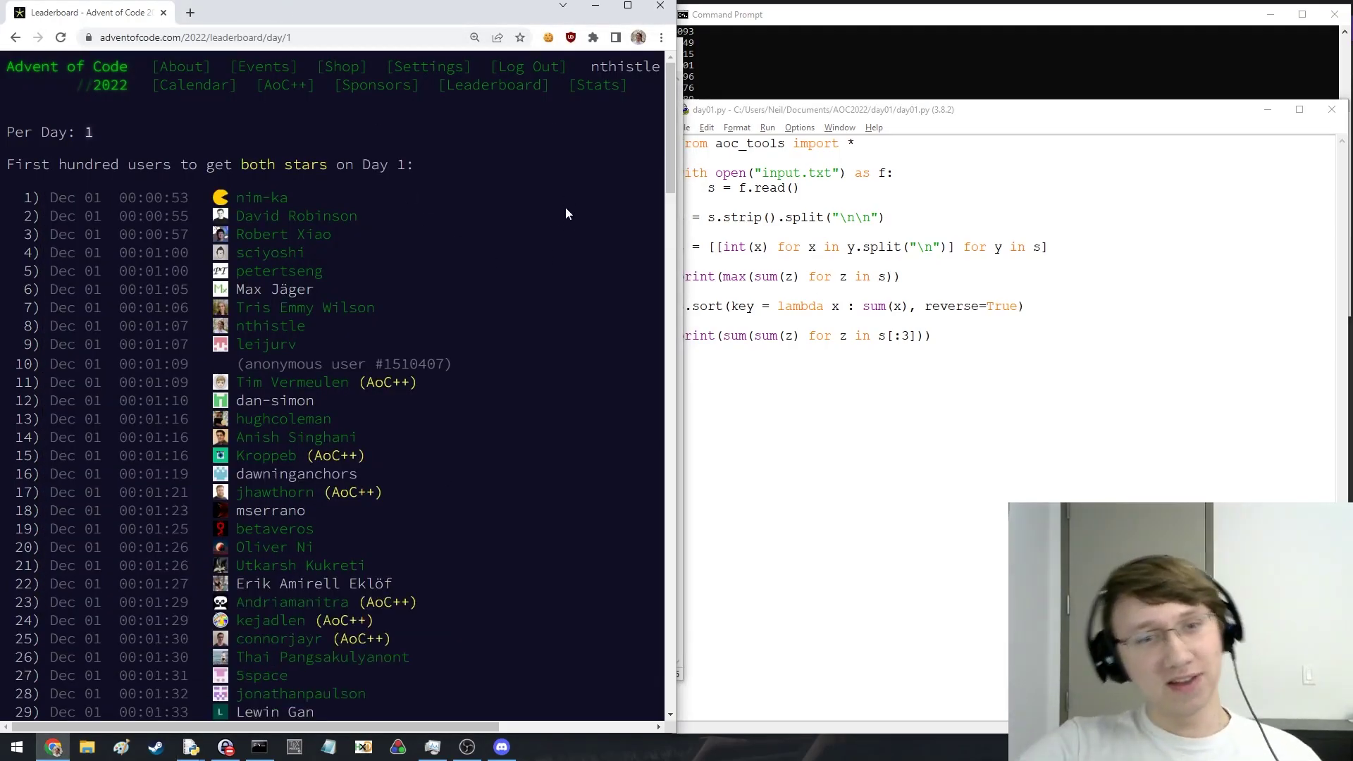
pyautogui.click(470, 93)
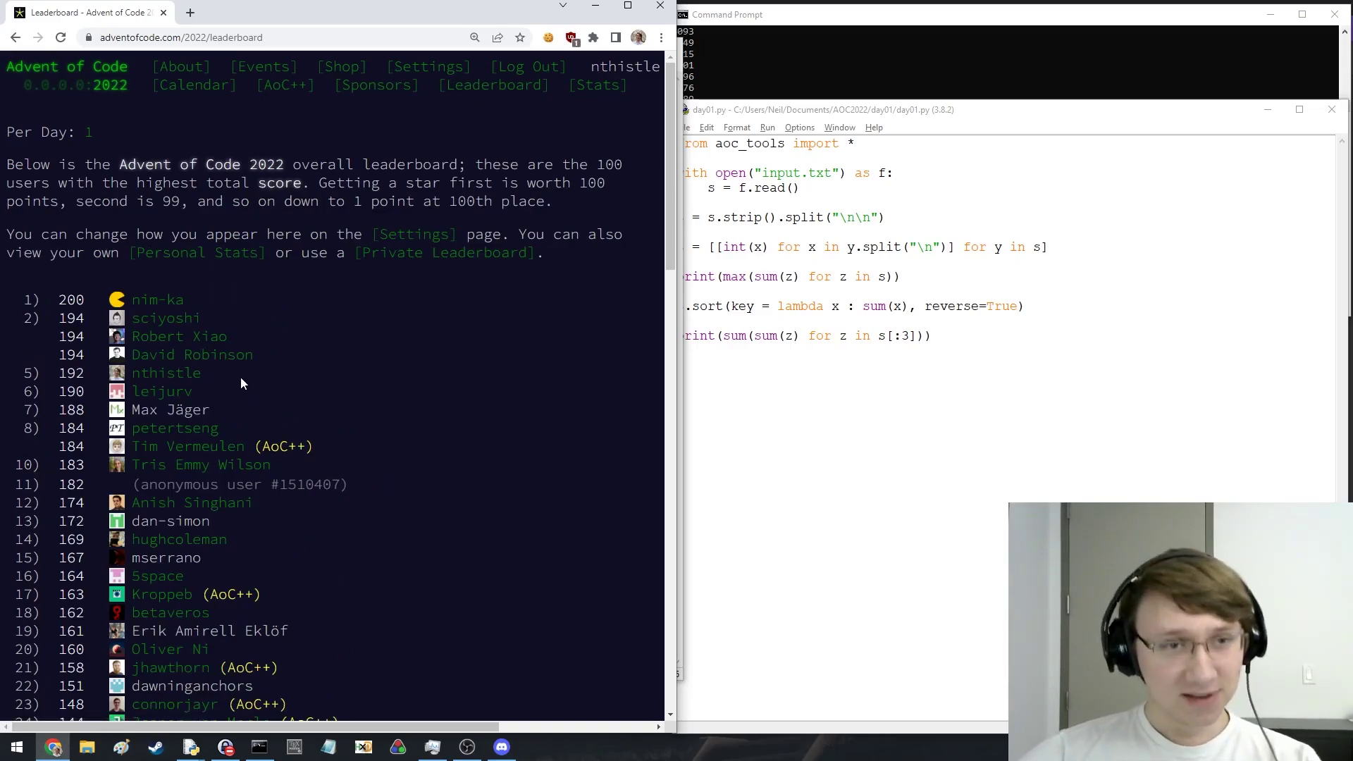
pyautogui.press('F5')
pyautogui.press('F5')
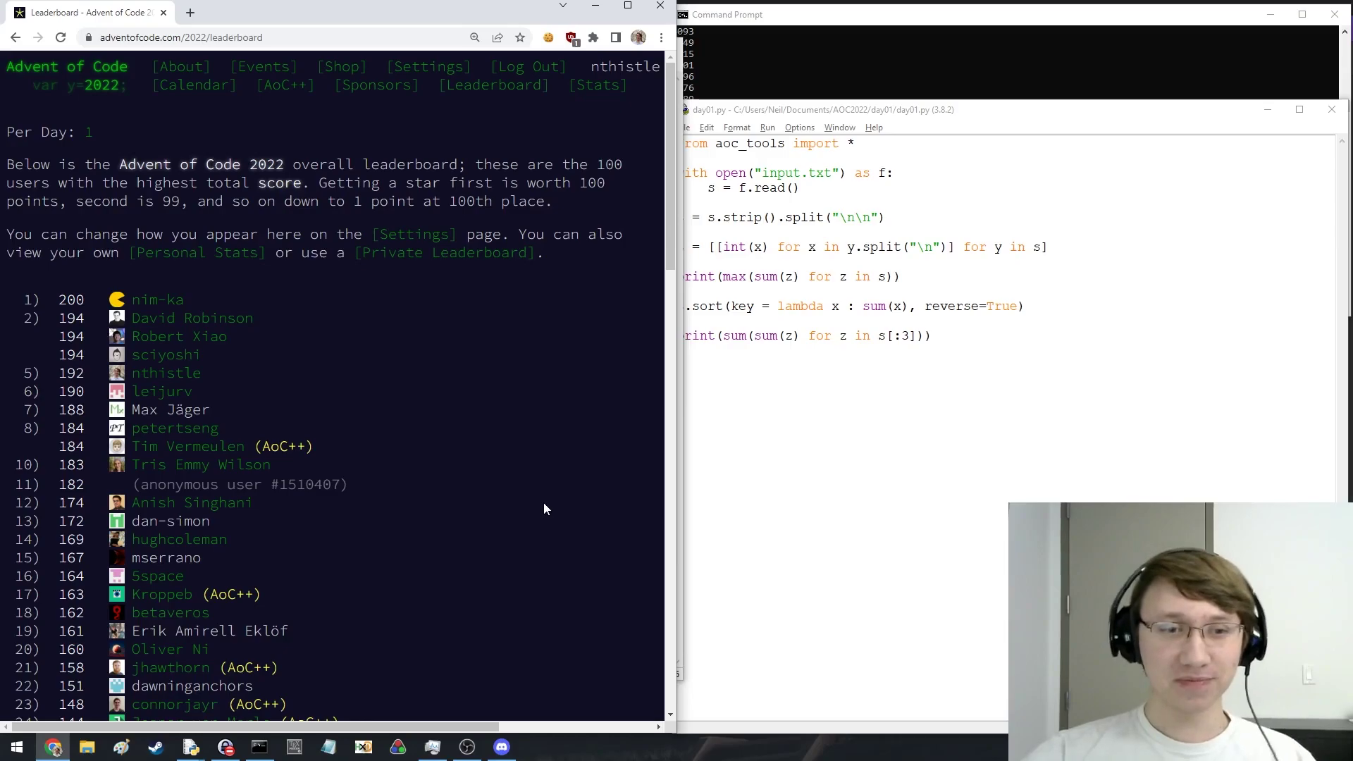
pyautogui.click(504, 88)
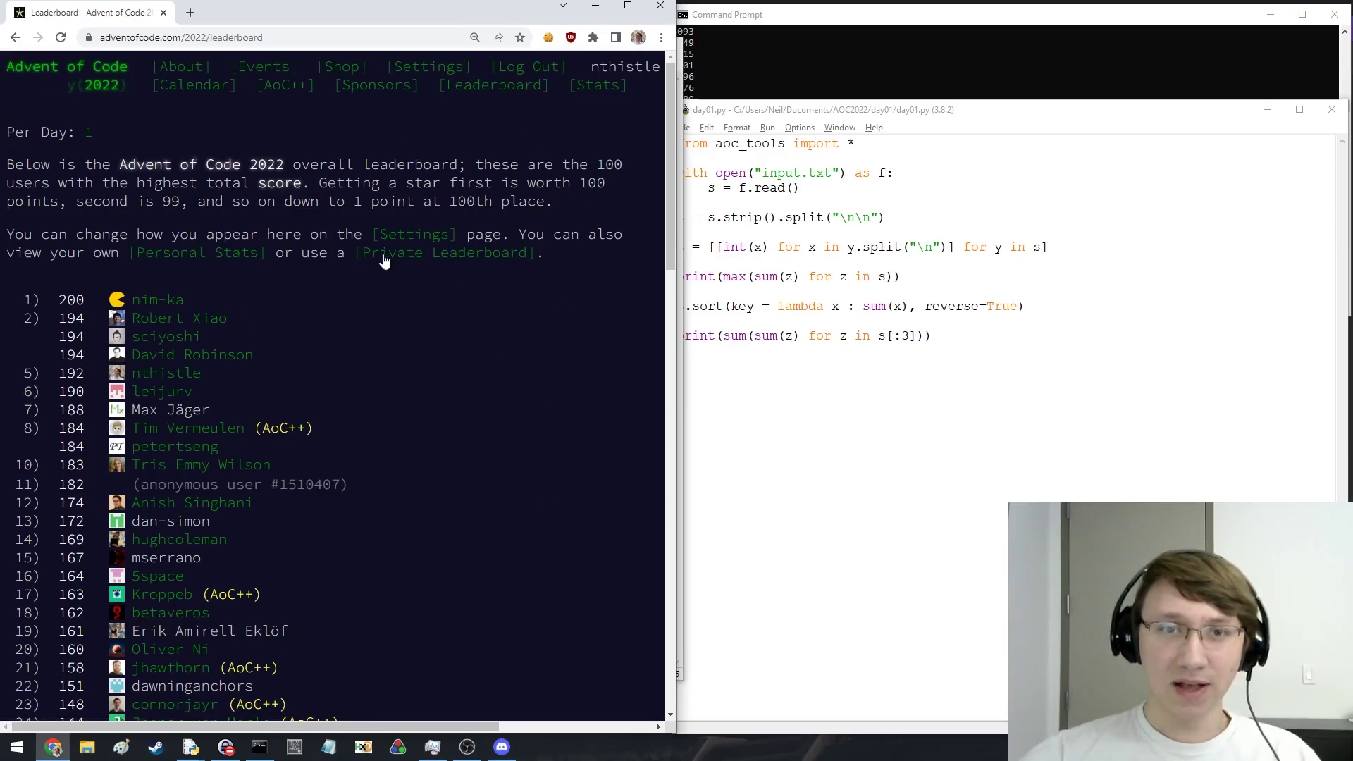
pyautogui.click(466, 747)
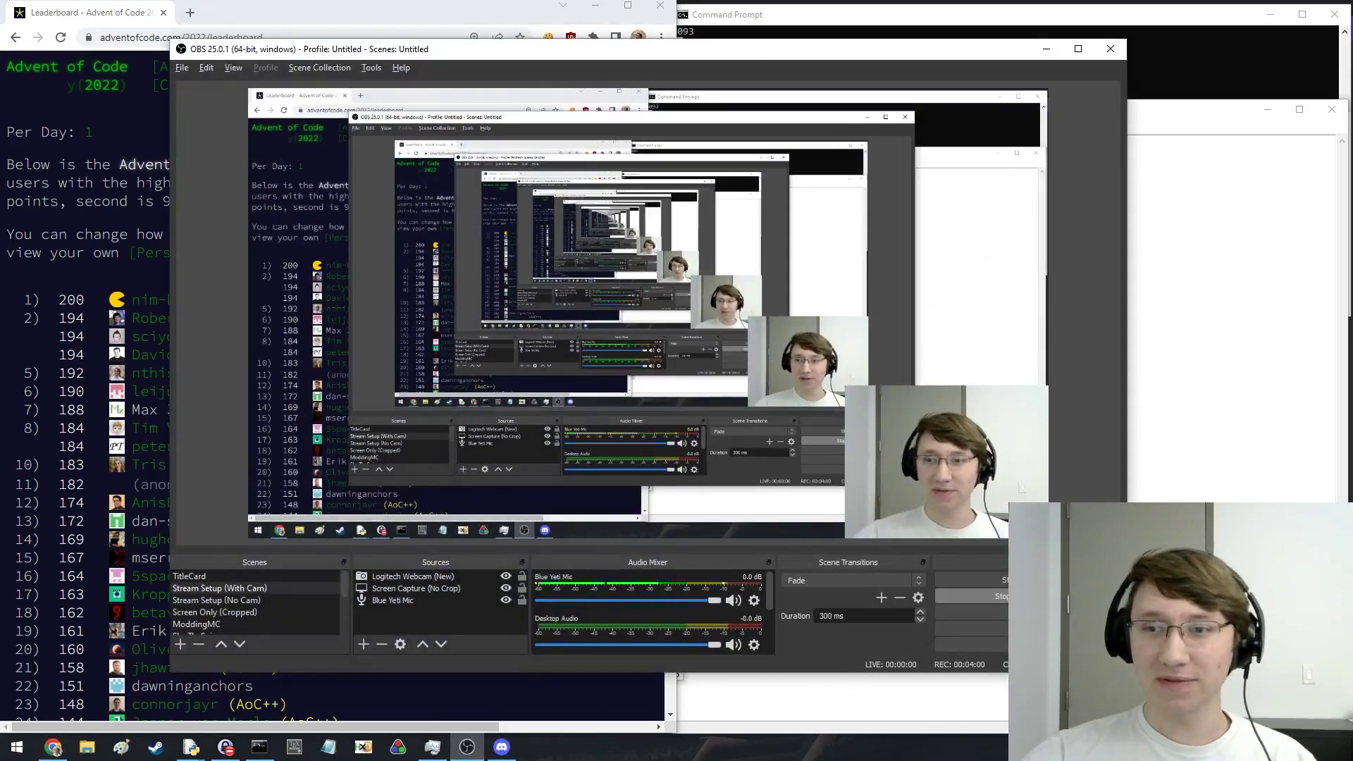